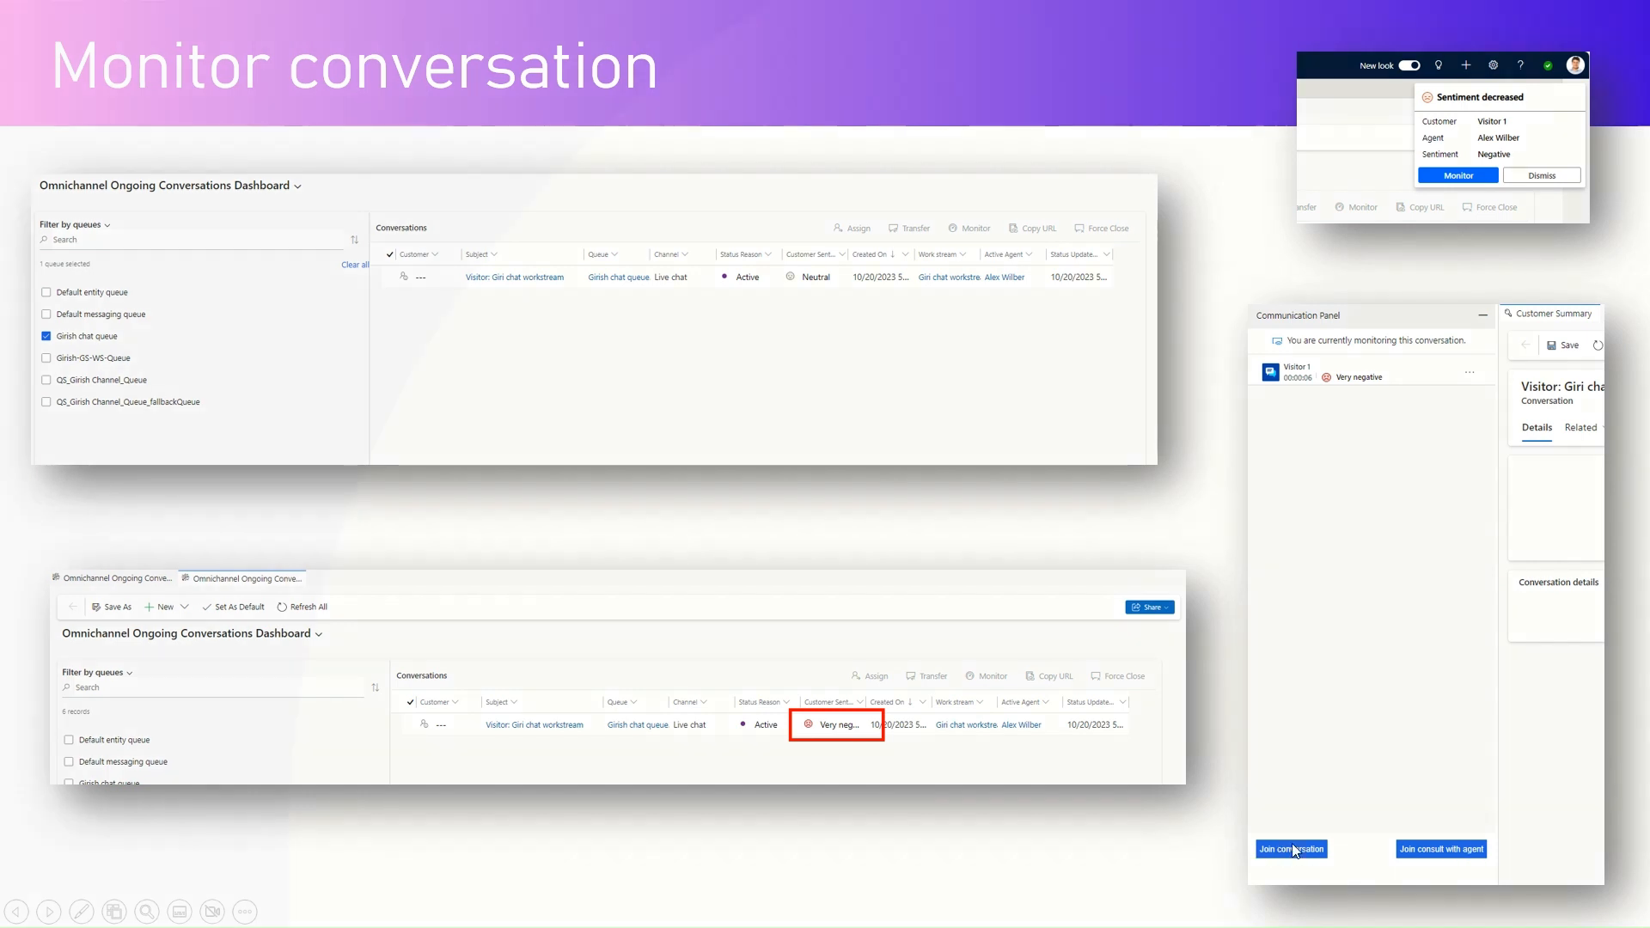
key("ctrl")
key("ctrl")
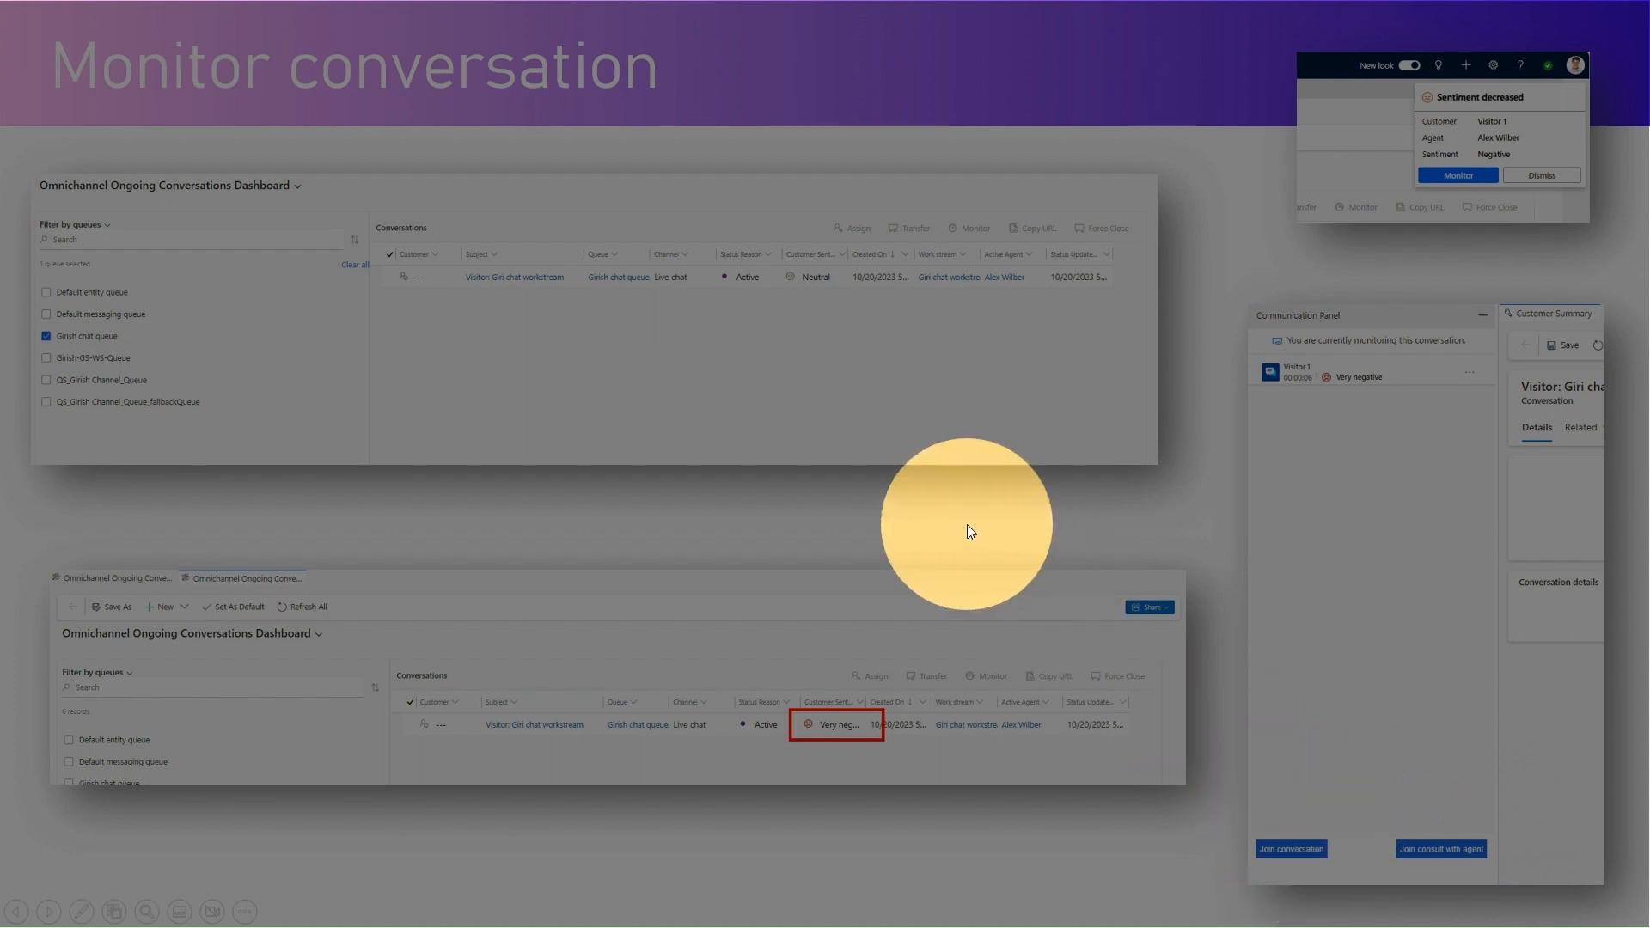
key("Escape")
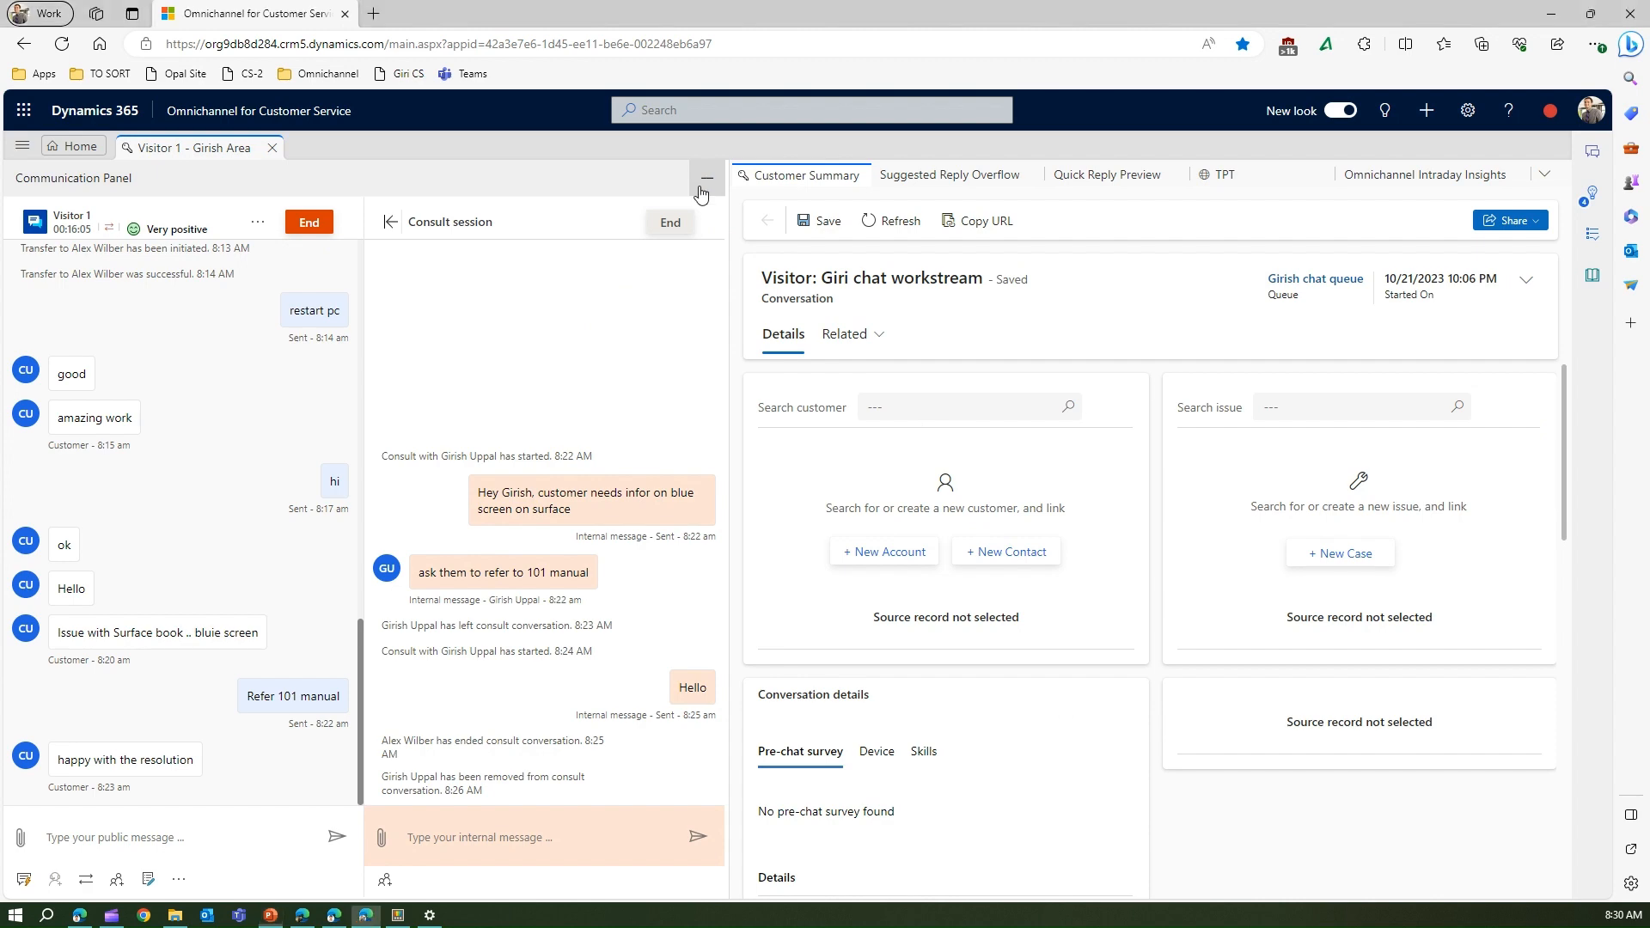
Step: Switch to the agent's browser window, expand the Communication Panel and send the customer the public message "hi"
left_click(364, 916)
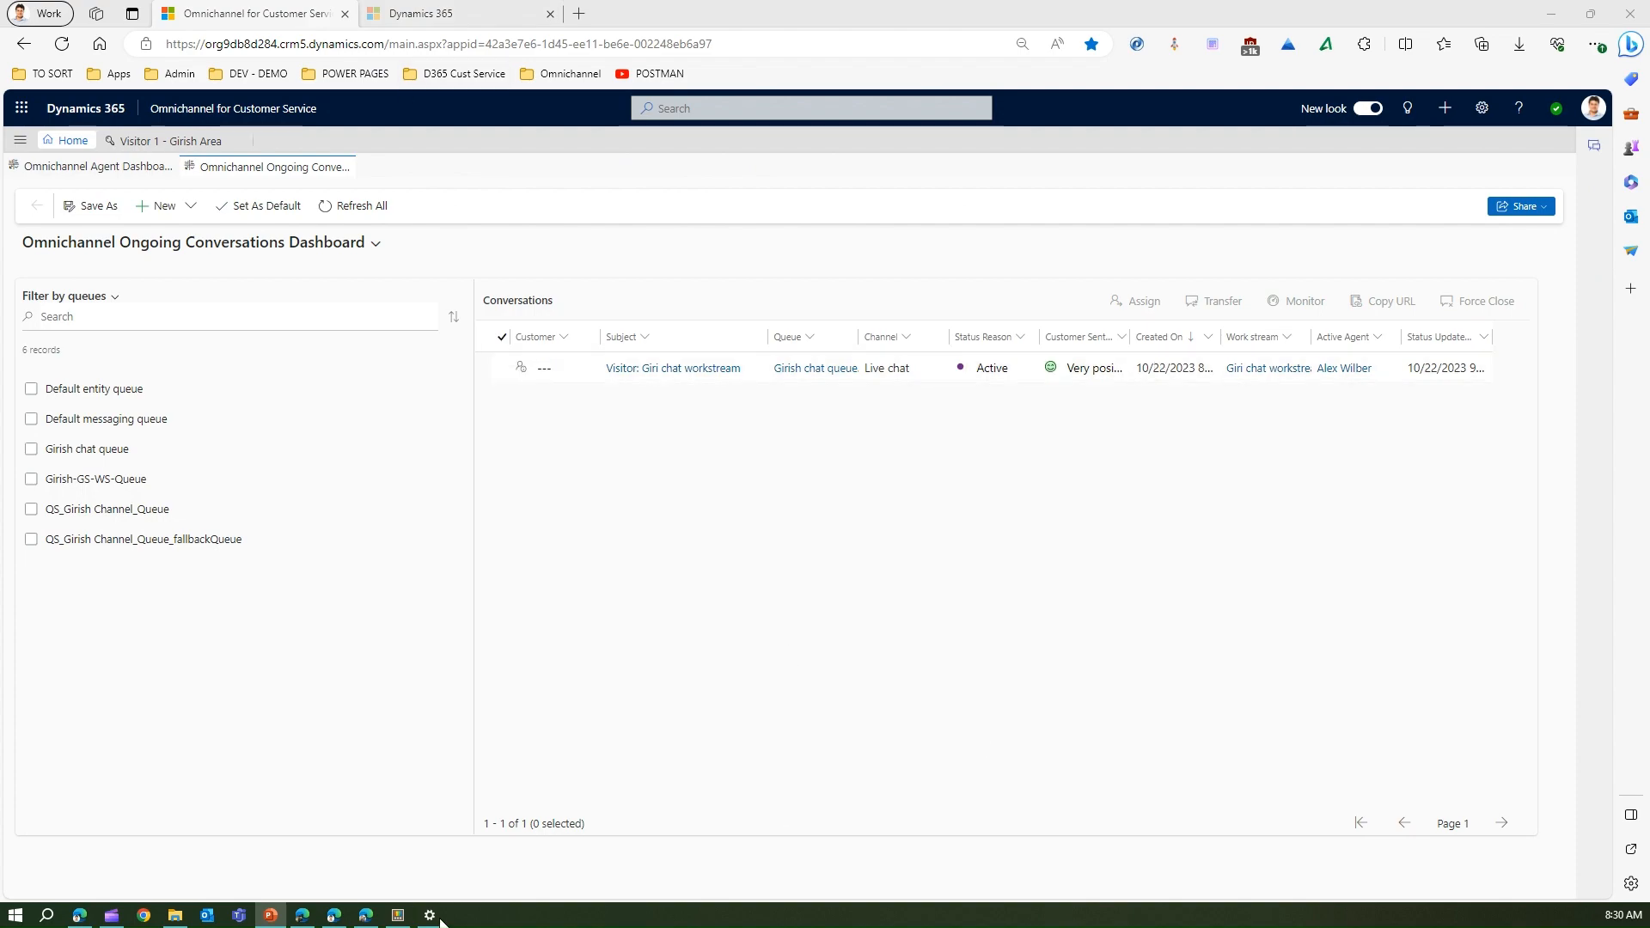
left_click(366, 916)
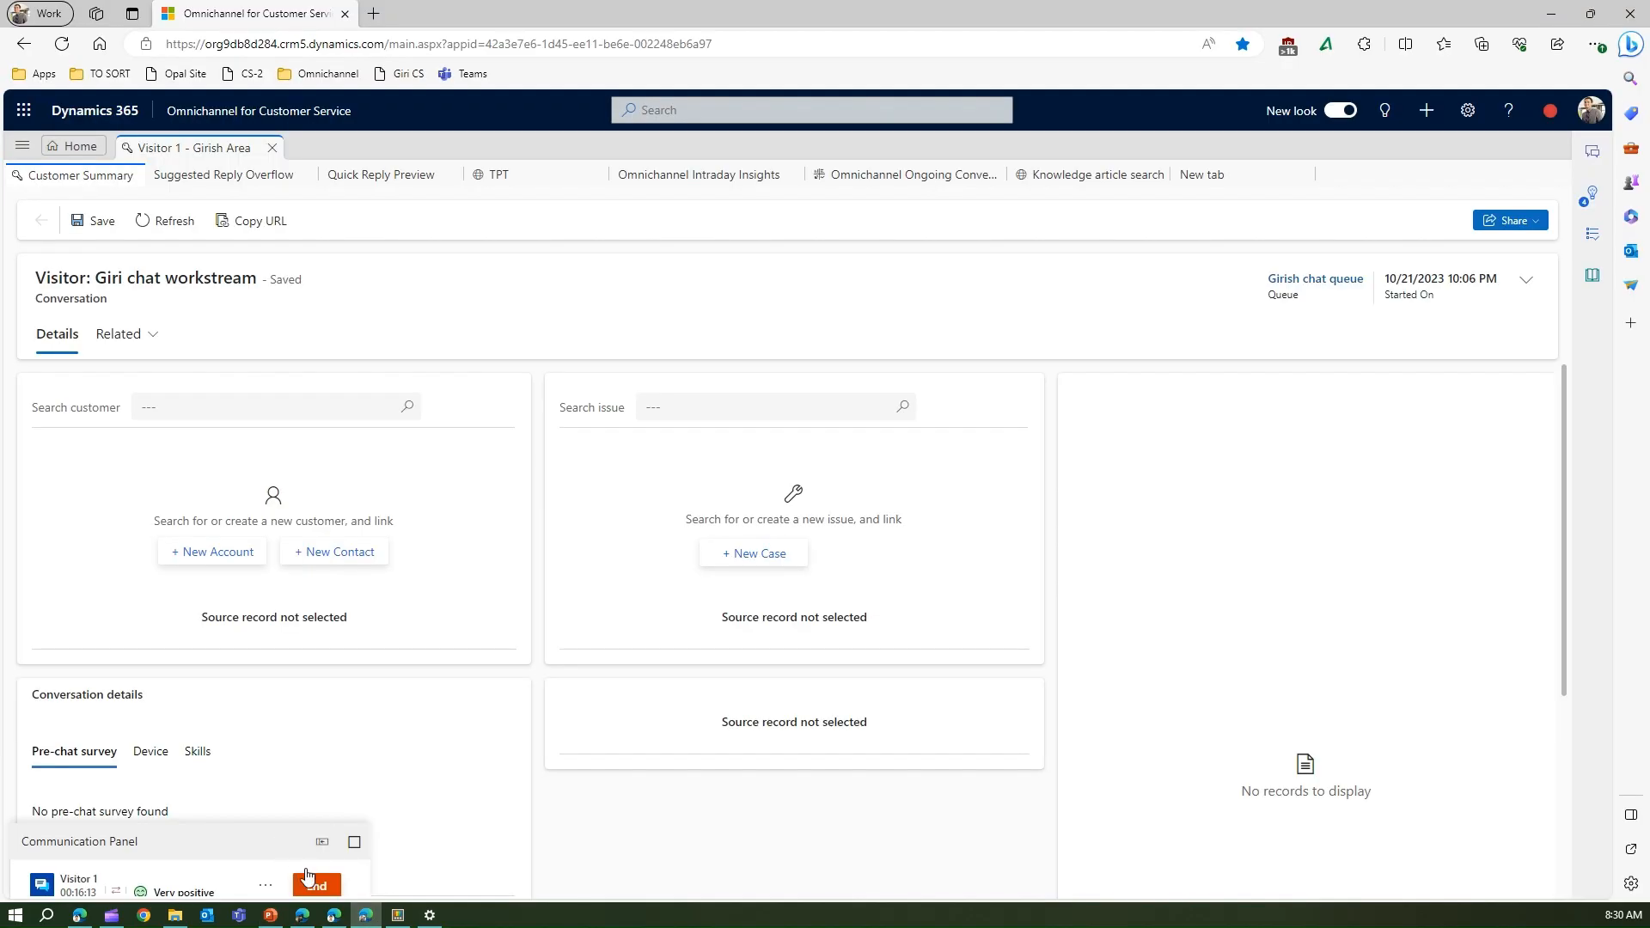
left_click(354, 851)
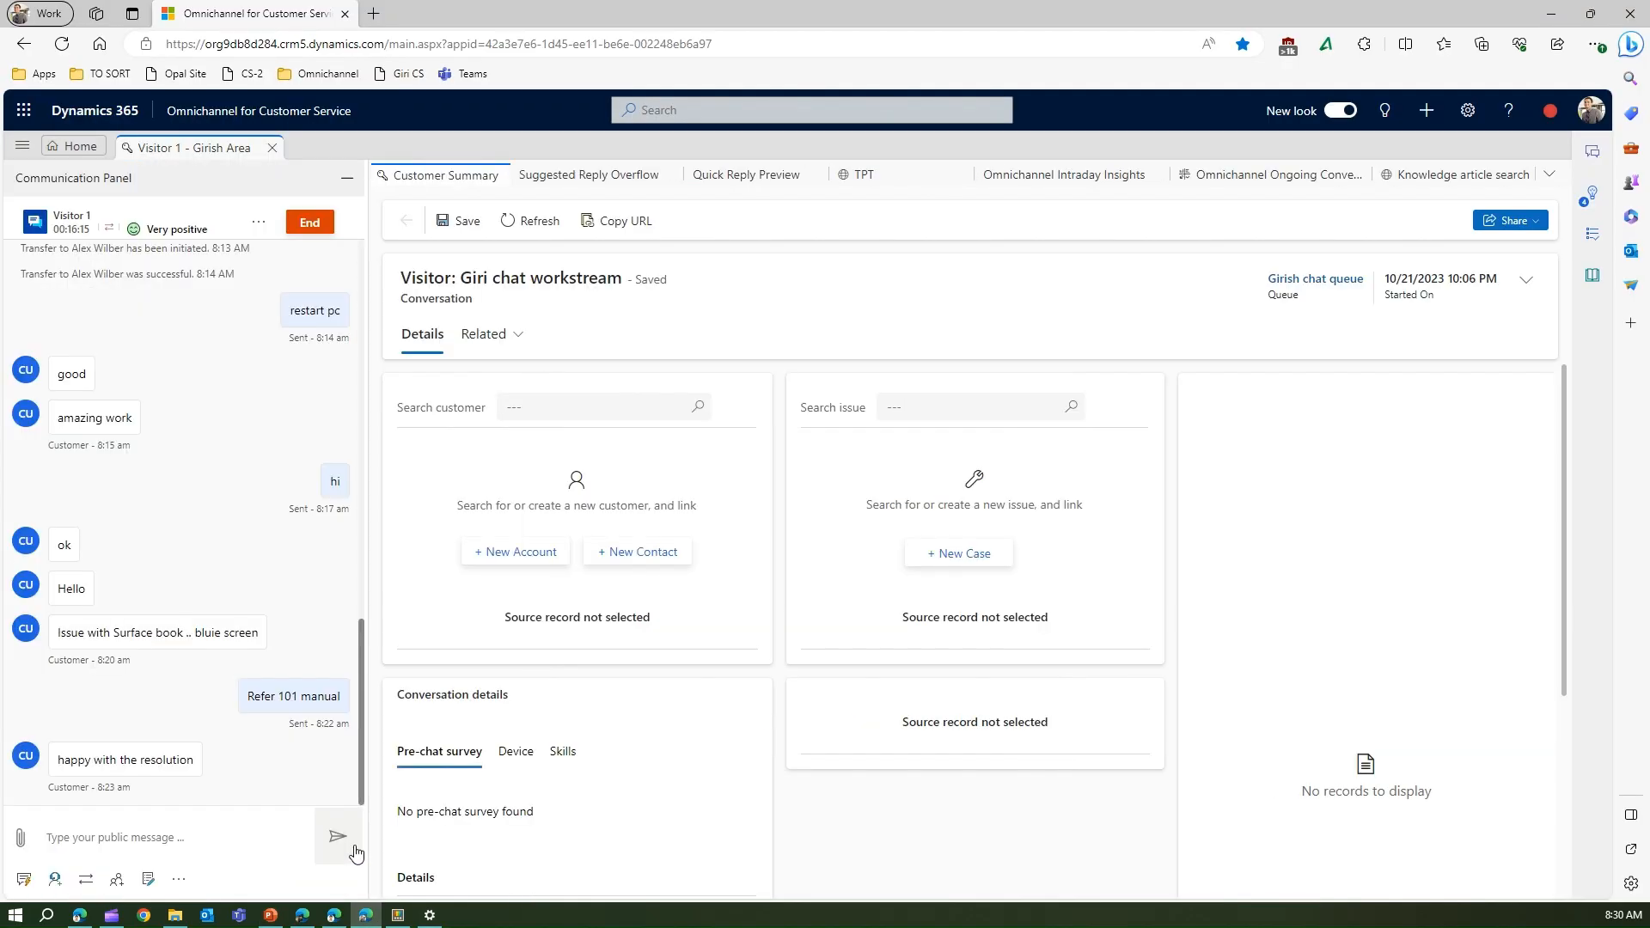
left_click(225, 834)
type("hi")
key("Return")
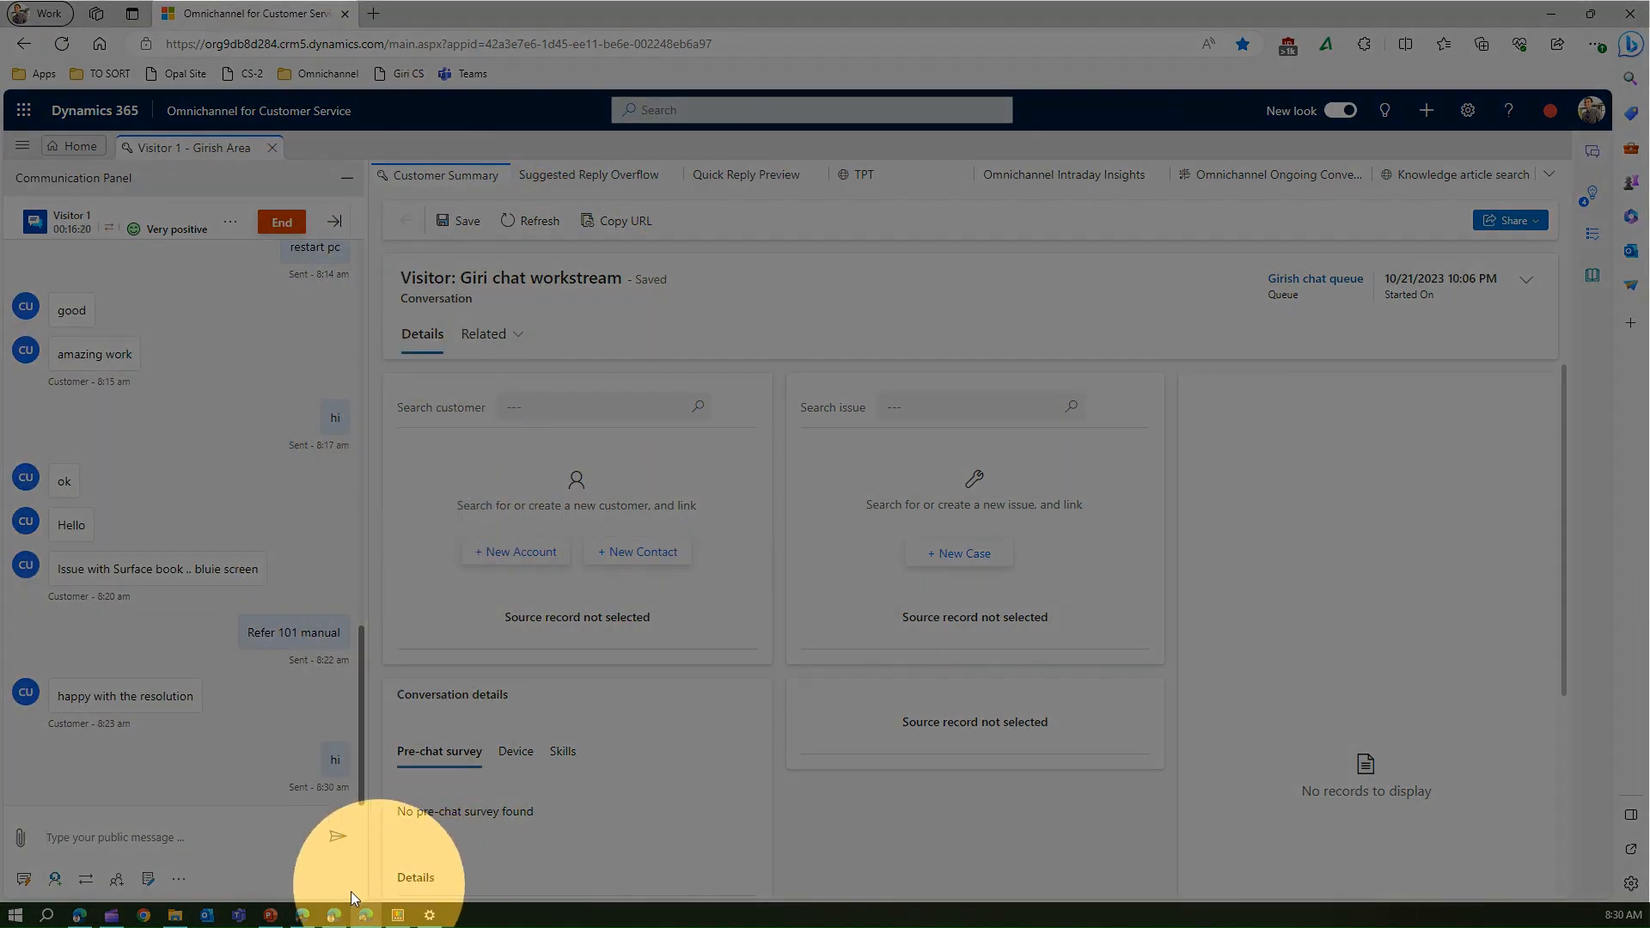
Step: Bring up the customer's chat window, place it clear of the agent's conversation and send "This is customer"
left_click(303, 916)
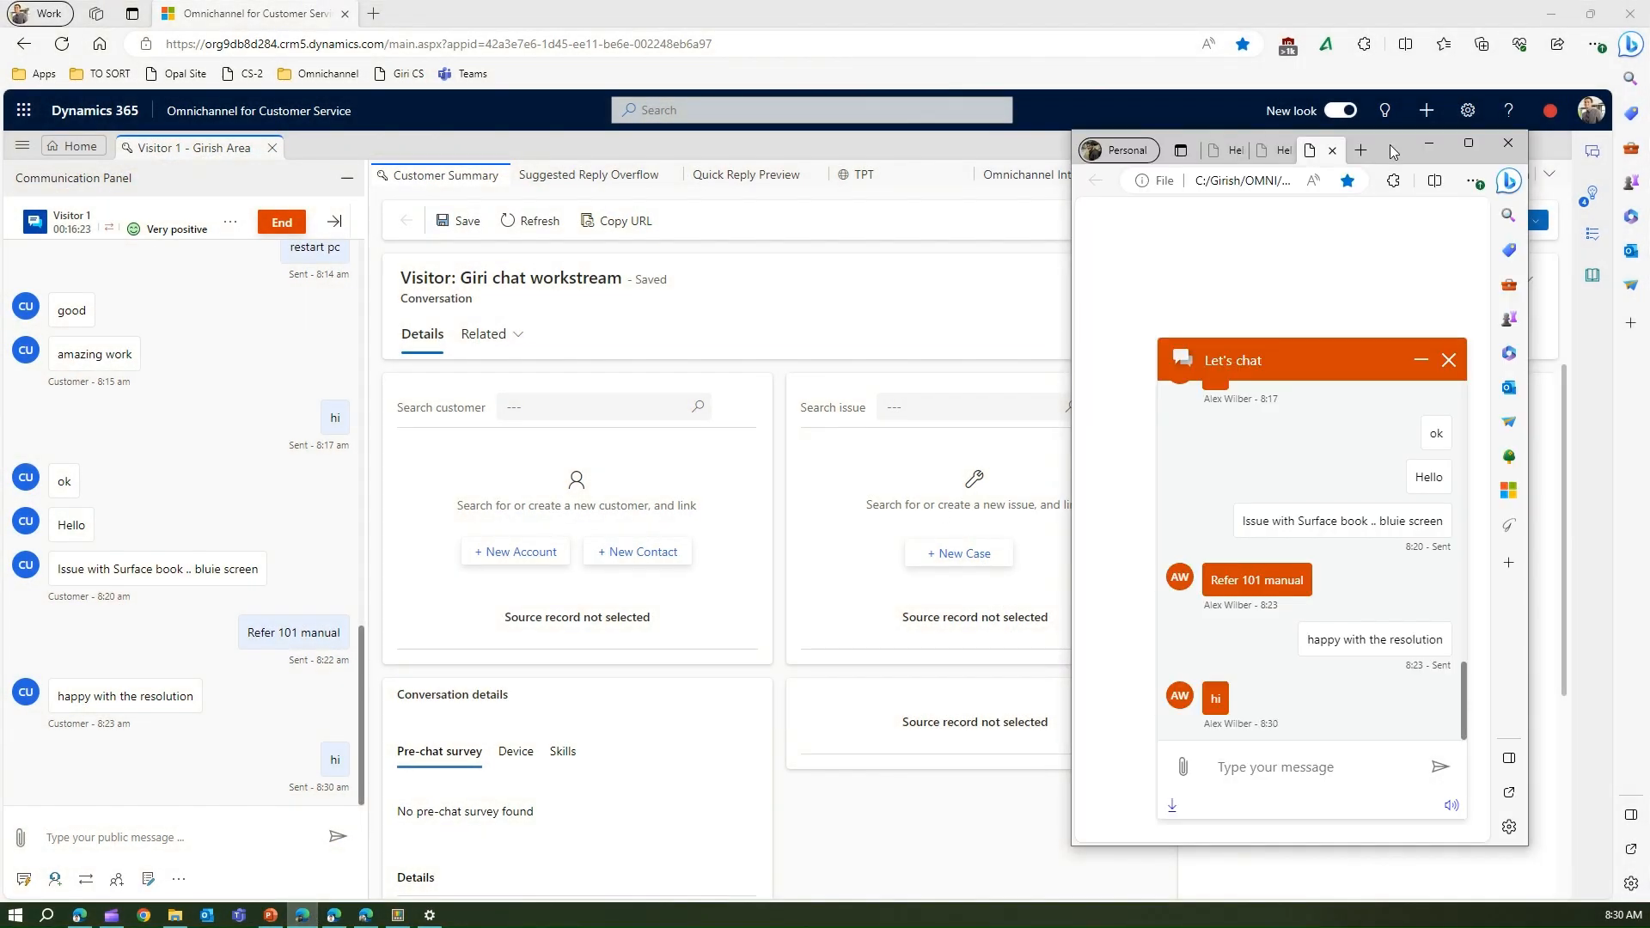
left_click_drag(1397, 144, 1475, 121)
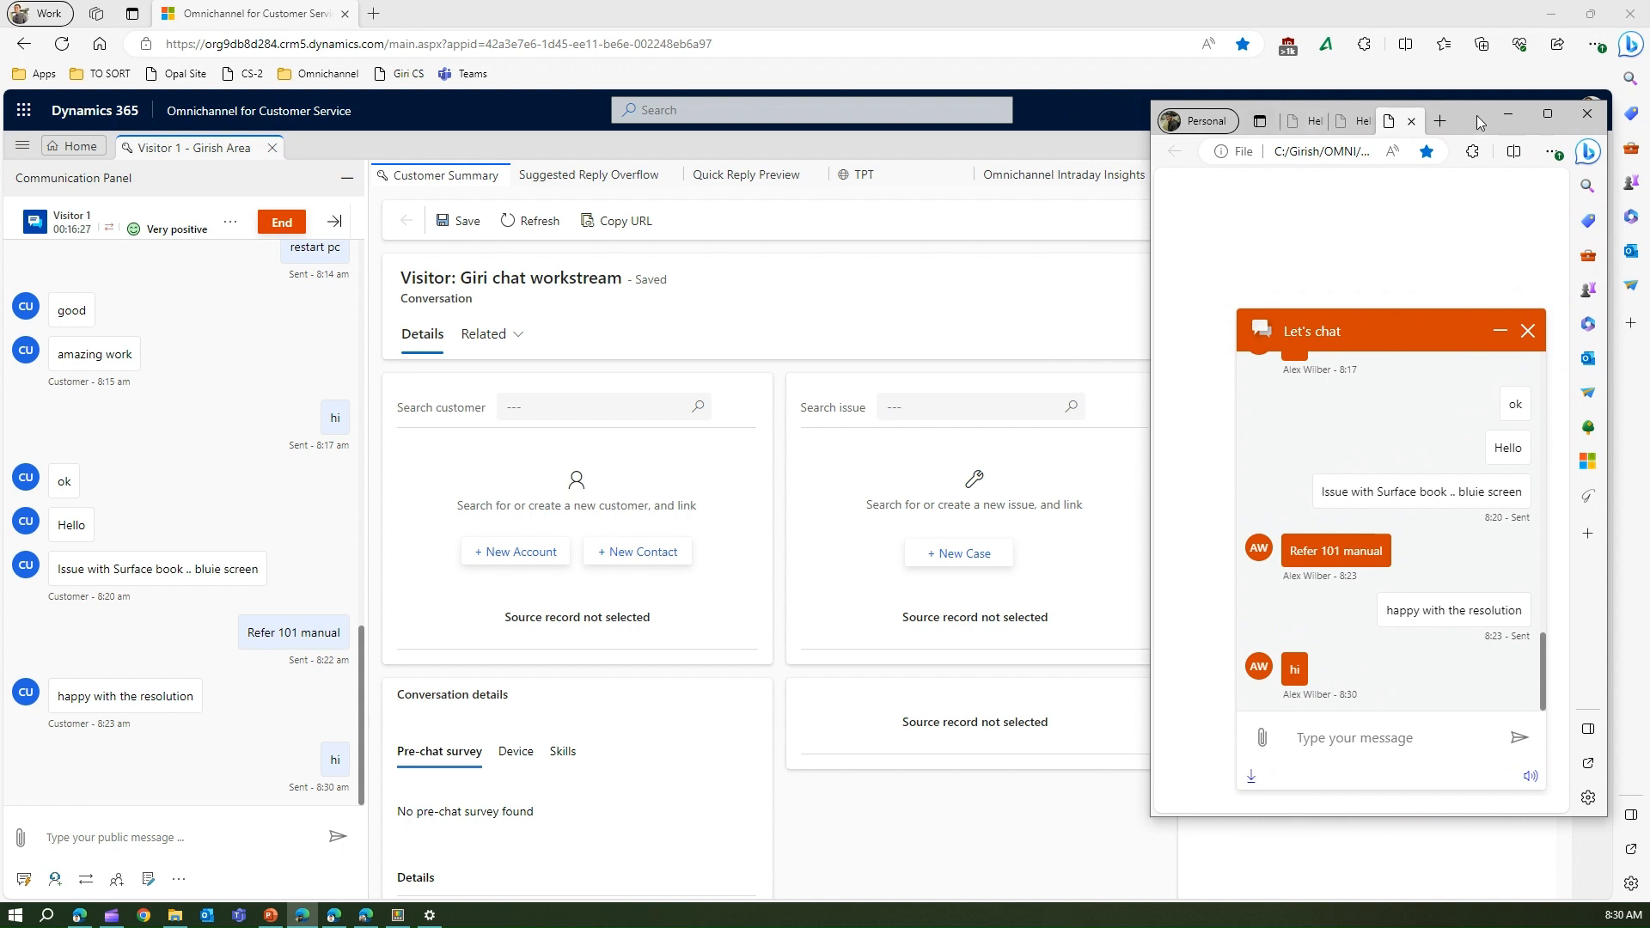
left_click_drag(1477, 122, 1468, 334)
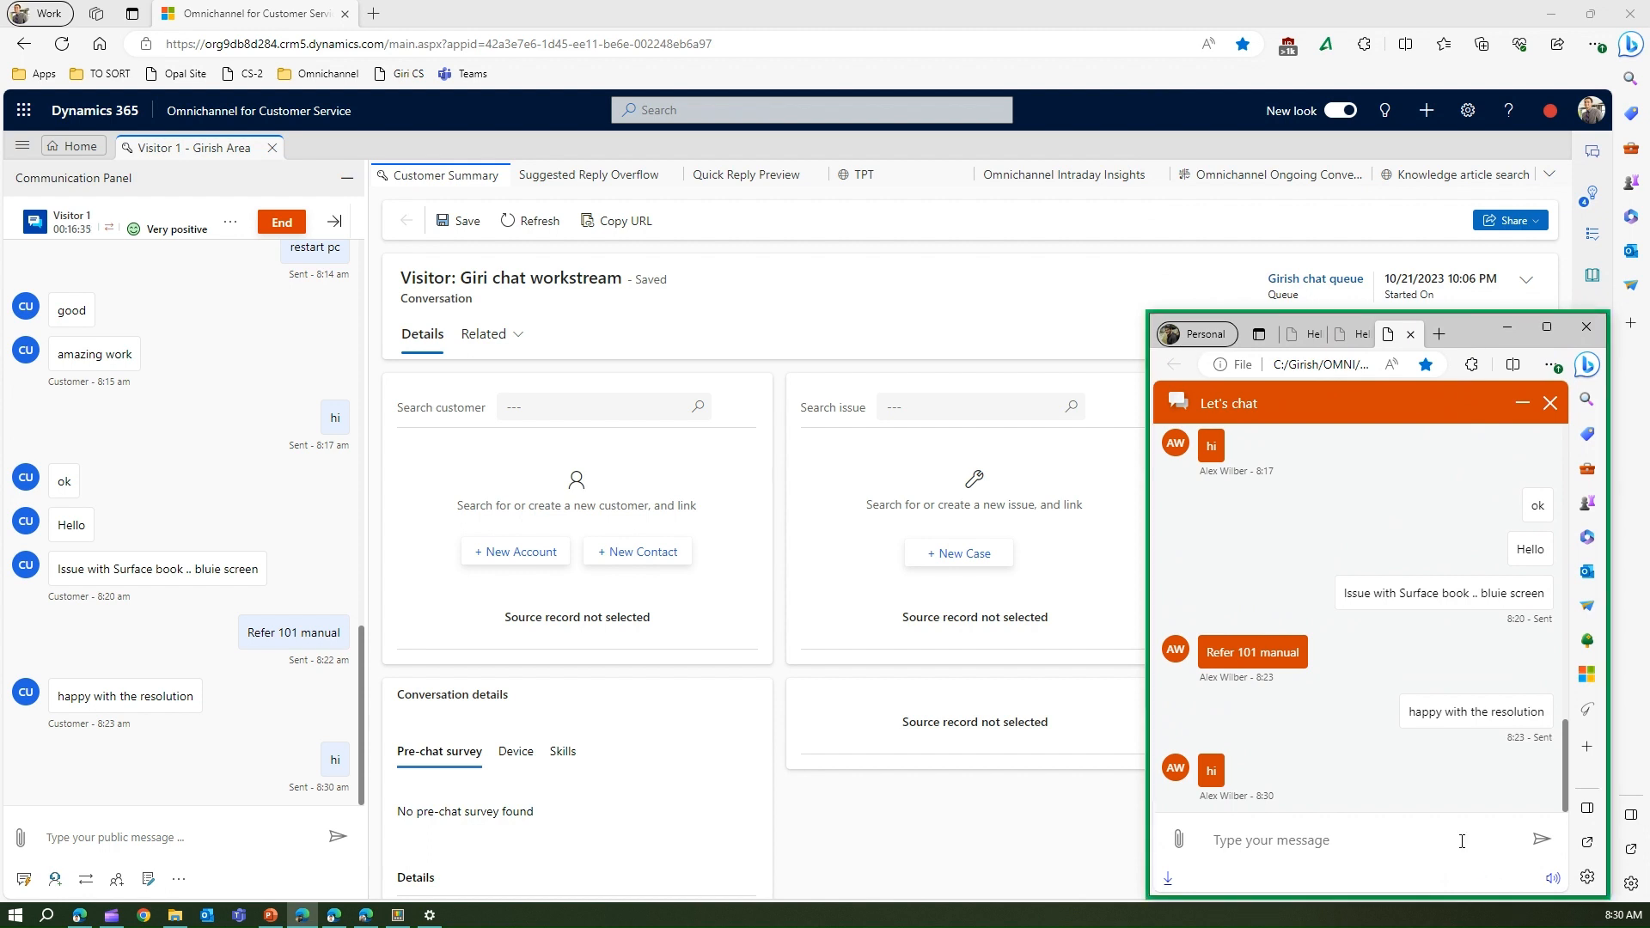
type("This is customer")
key("Return")
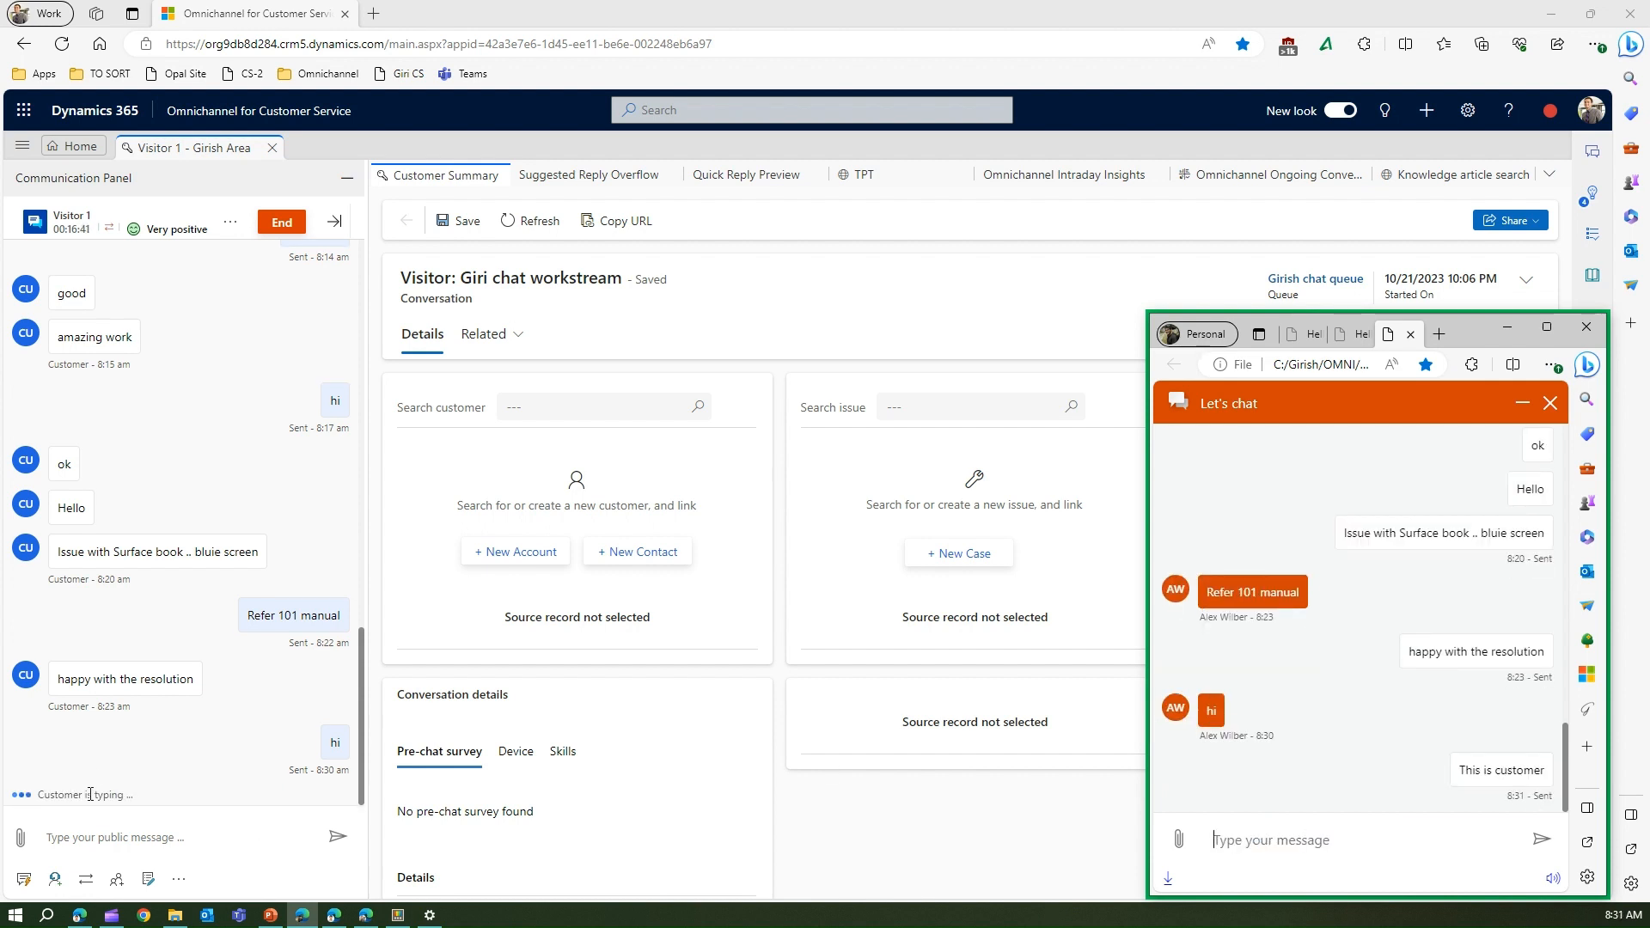
Step: Reply to the customer from the agent's conversation with the public message "THis is Agent'"
left_click(109, 835)
type("THis is")
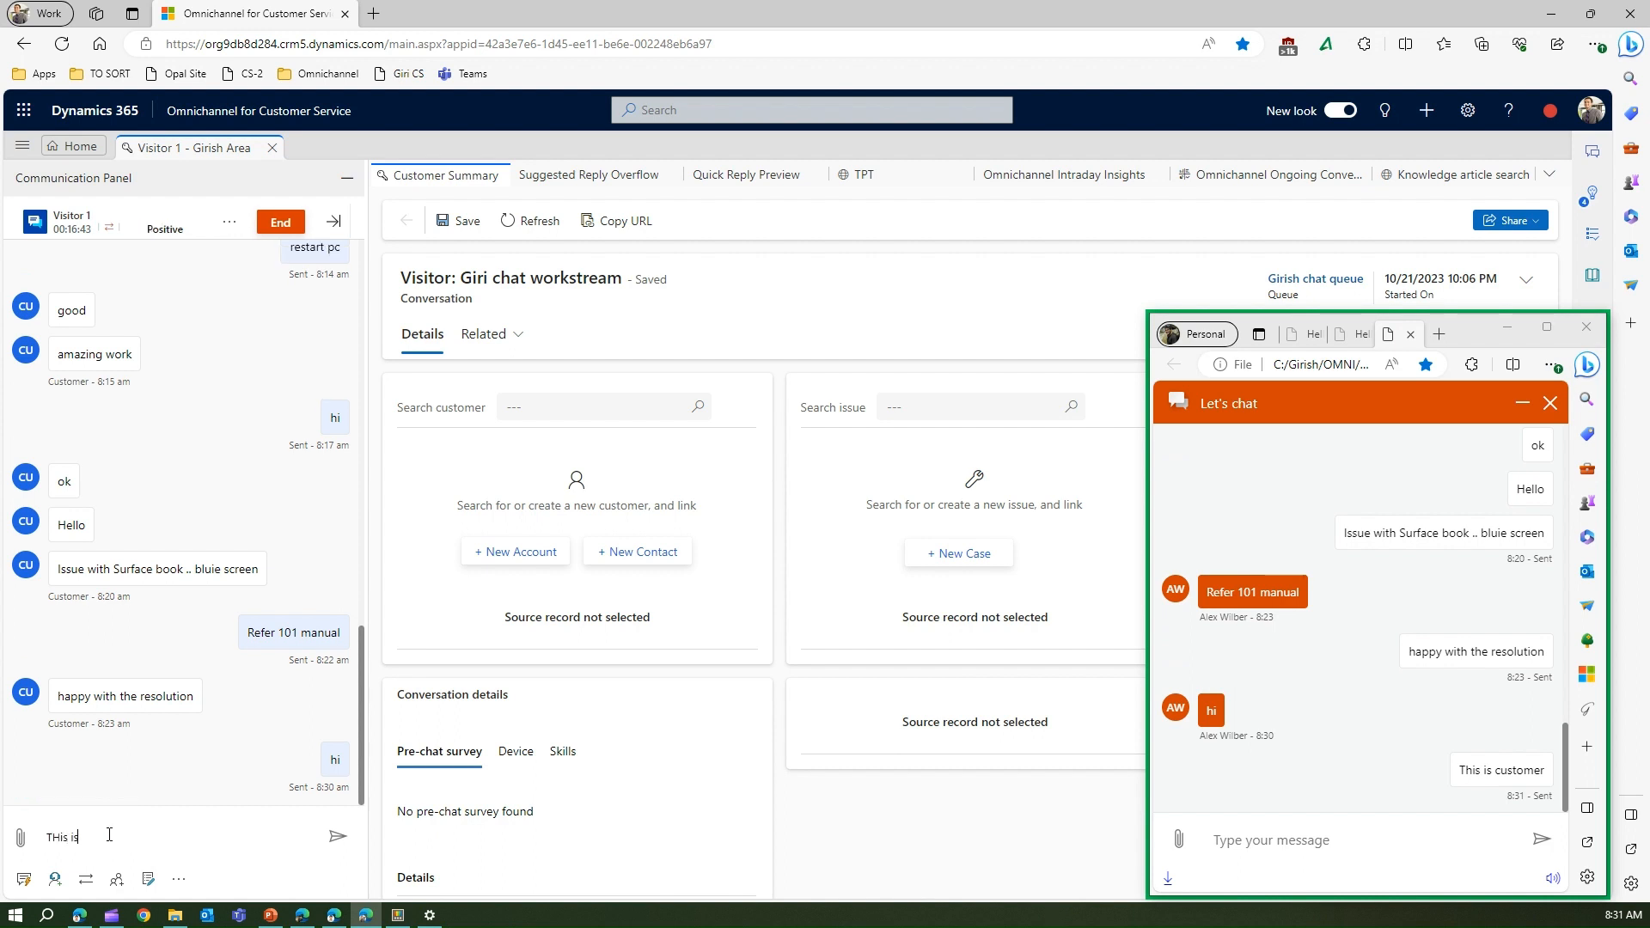
type(" Agen")
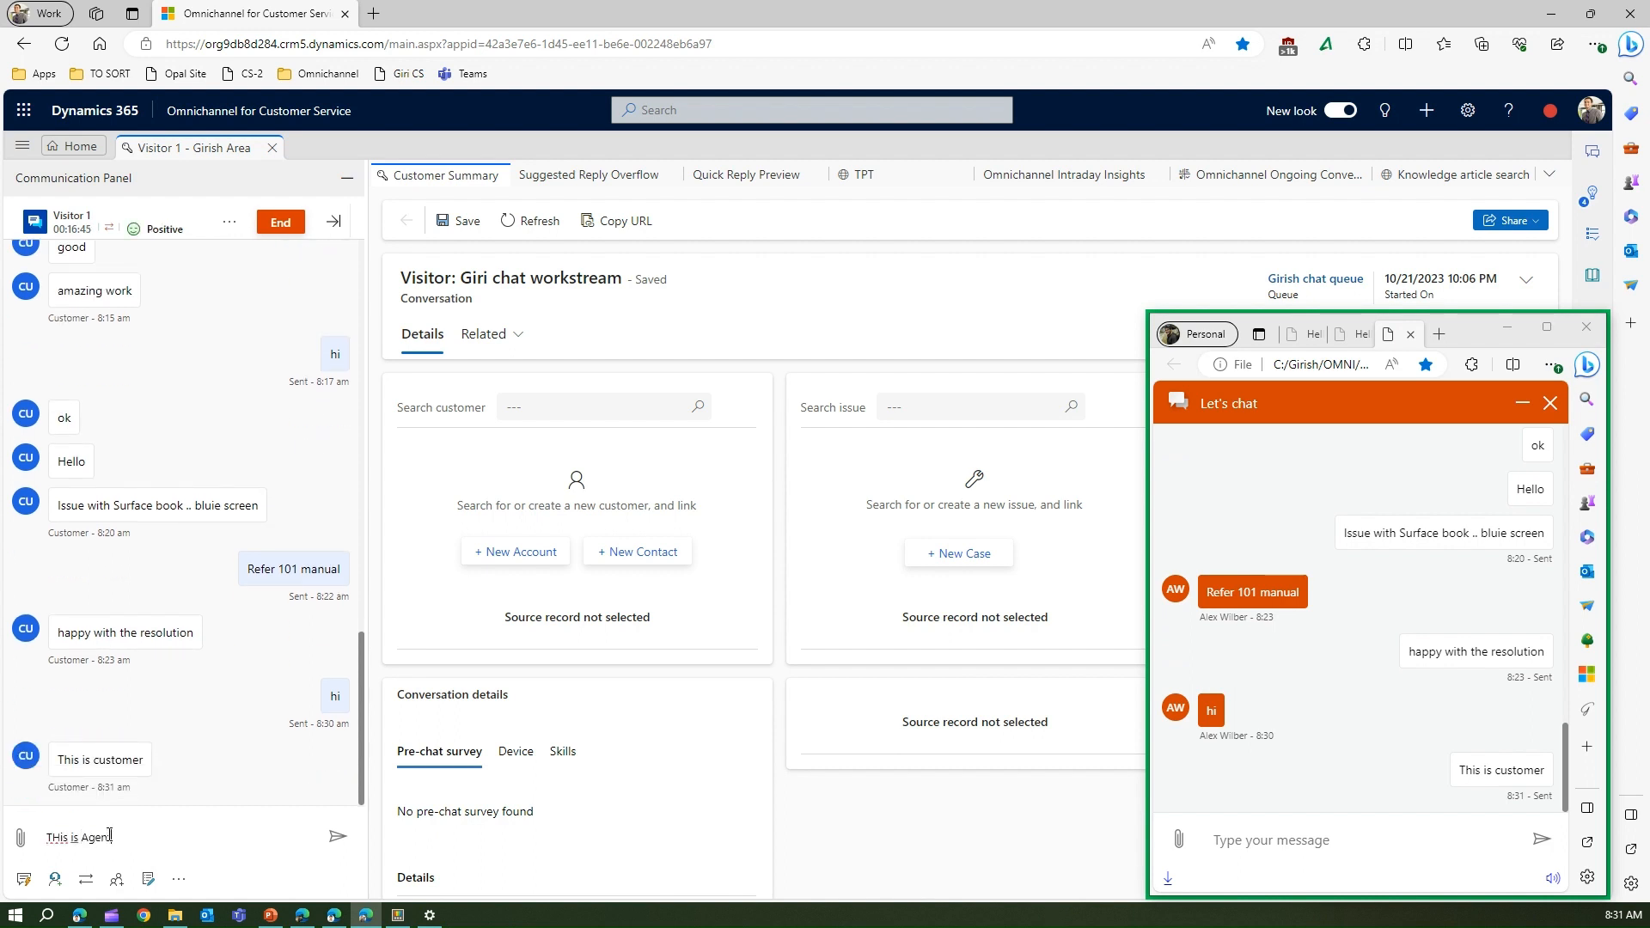
type("t'")
key("Return")
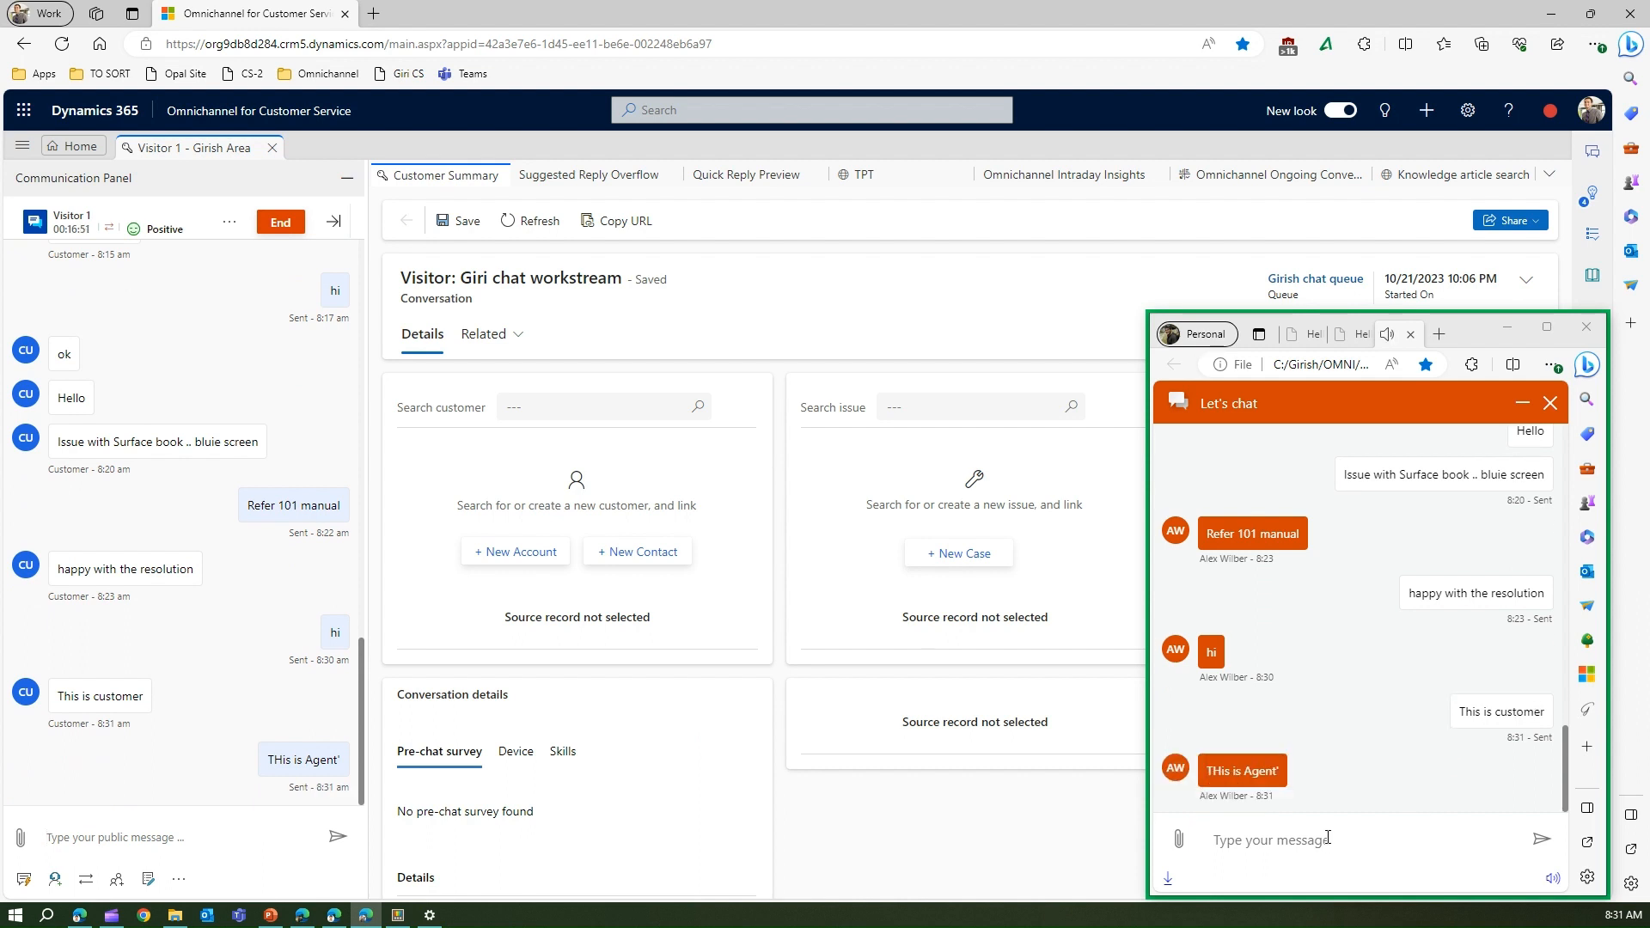
Step: Send the messages "poor service" and "worst behavior" from the customer's chat to lower the conversation's sentiment
left_click(1327, 836)
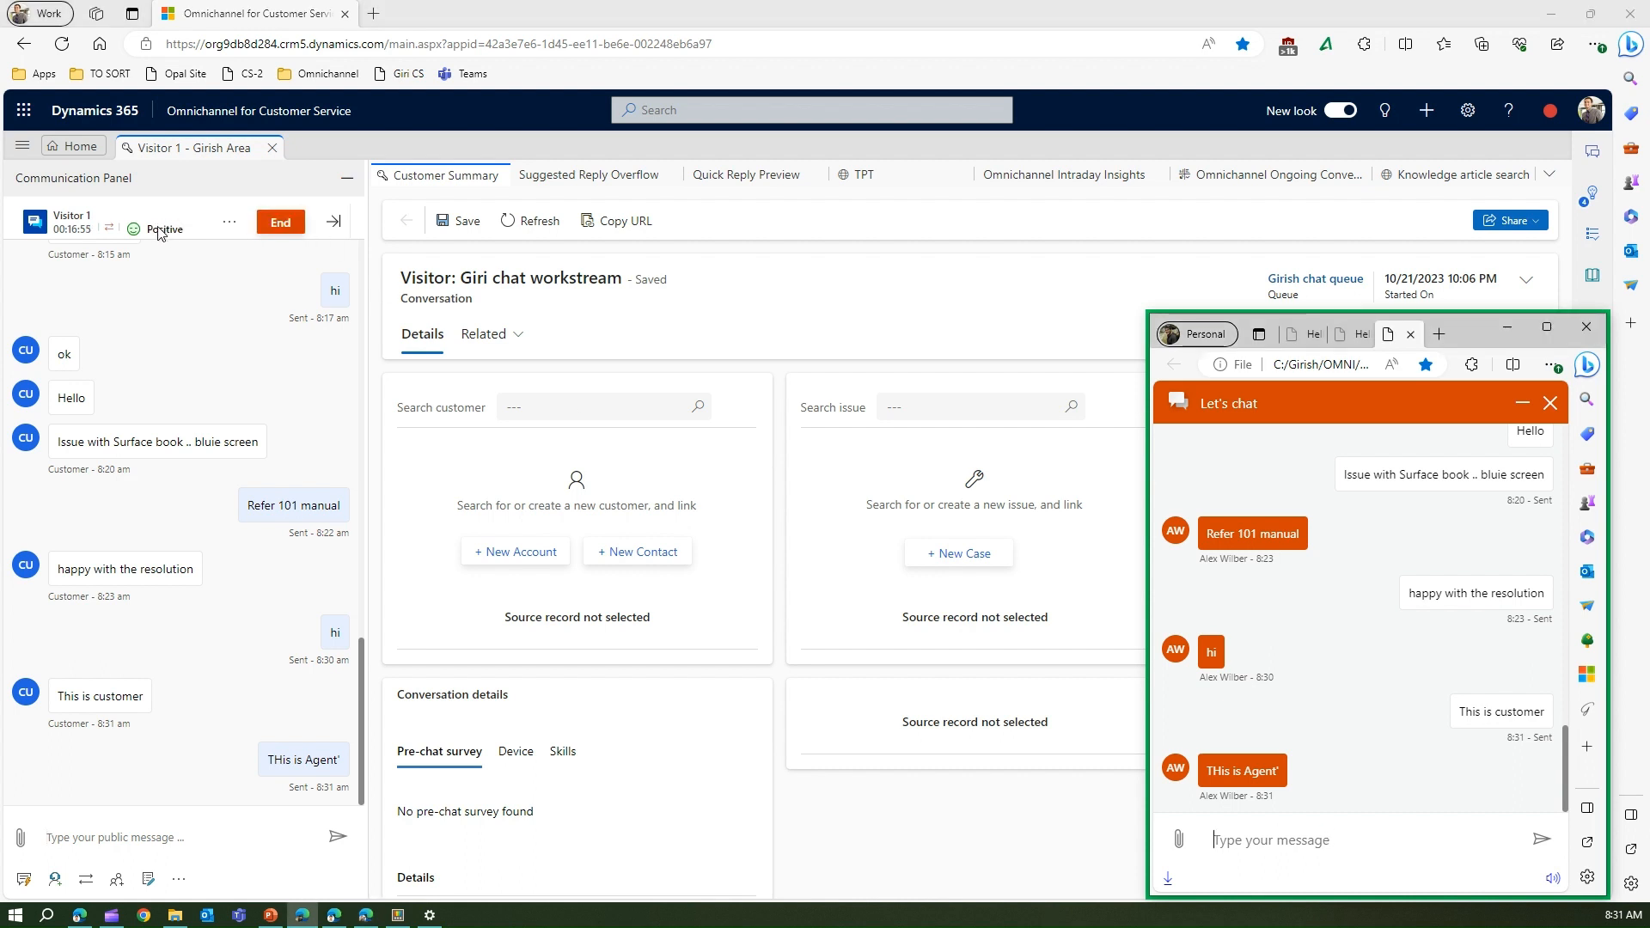
type("poor service")
key("Return")
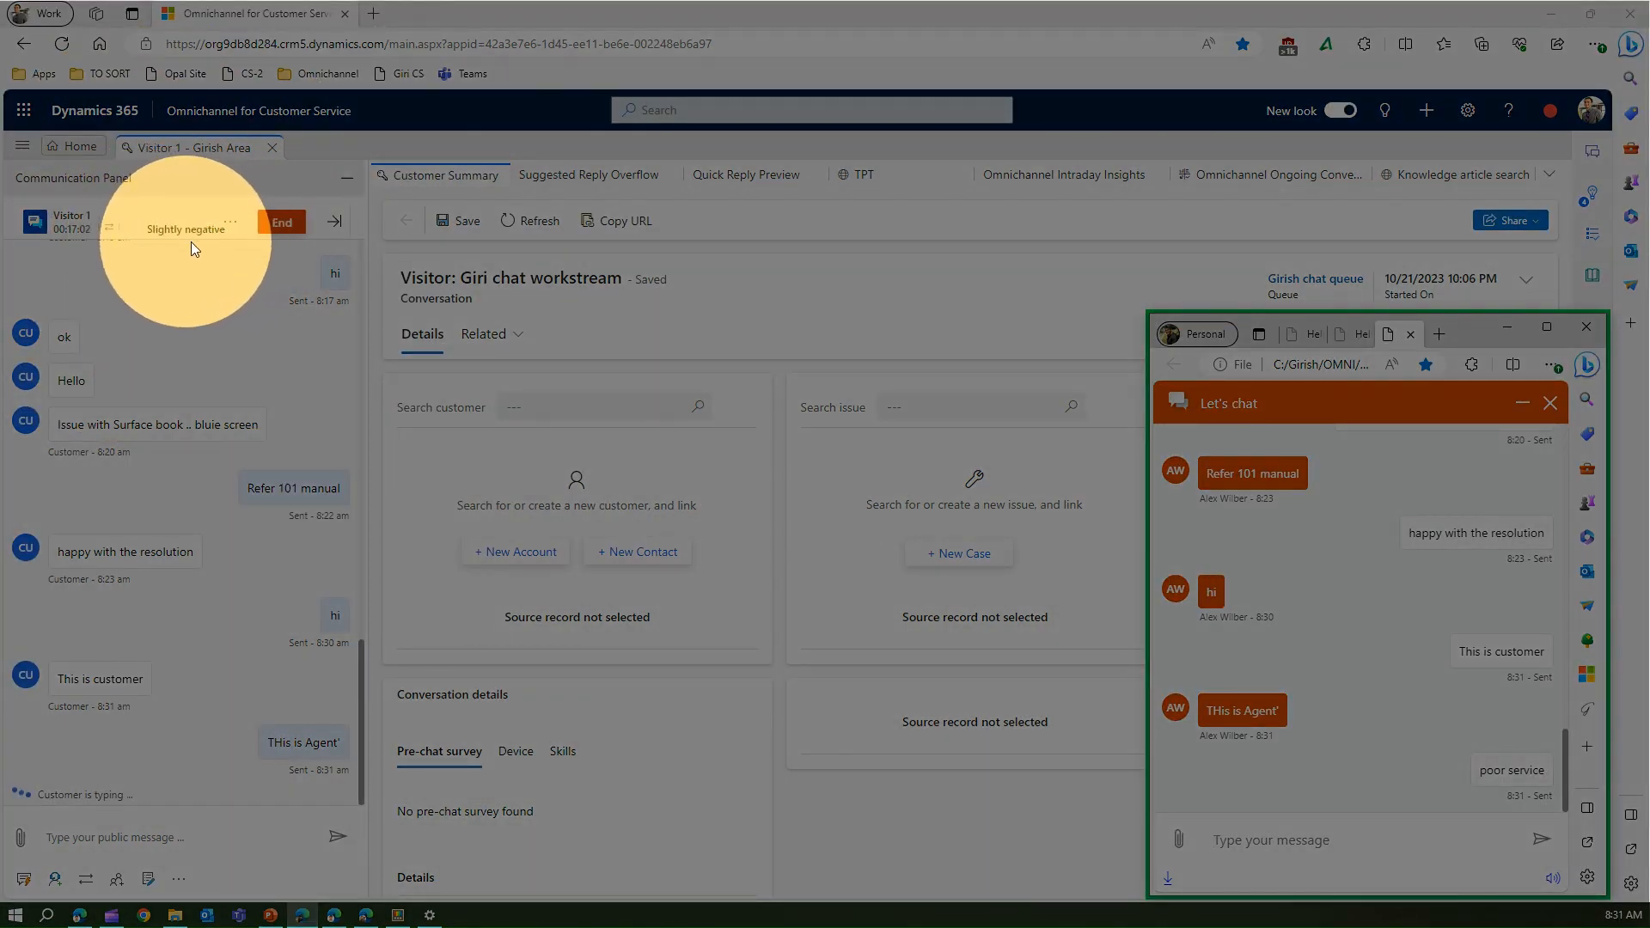
type("wor")
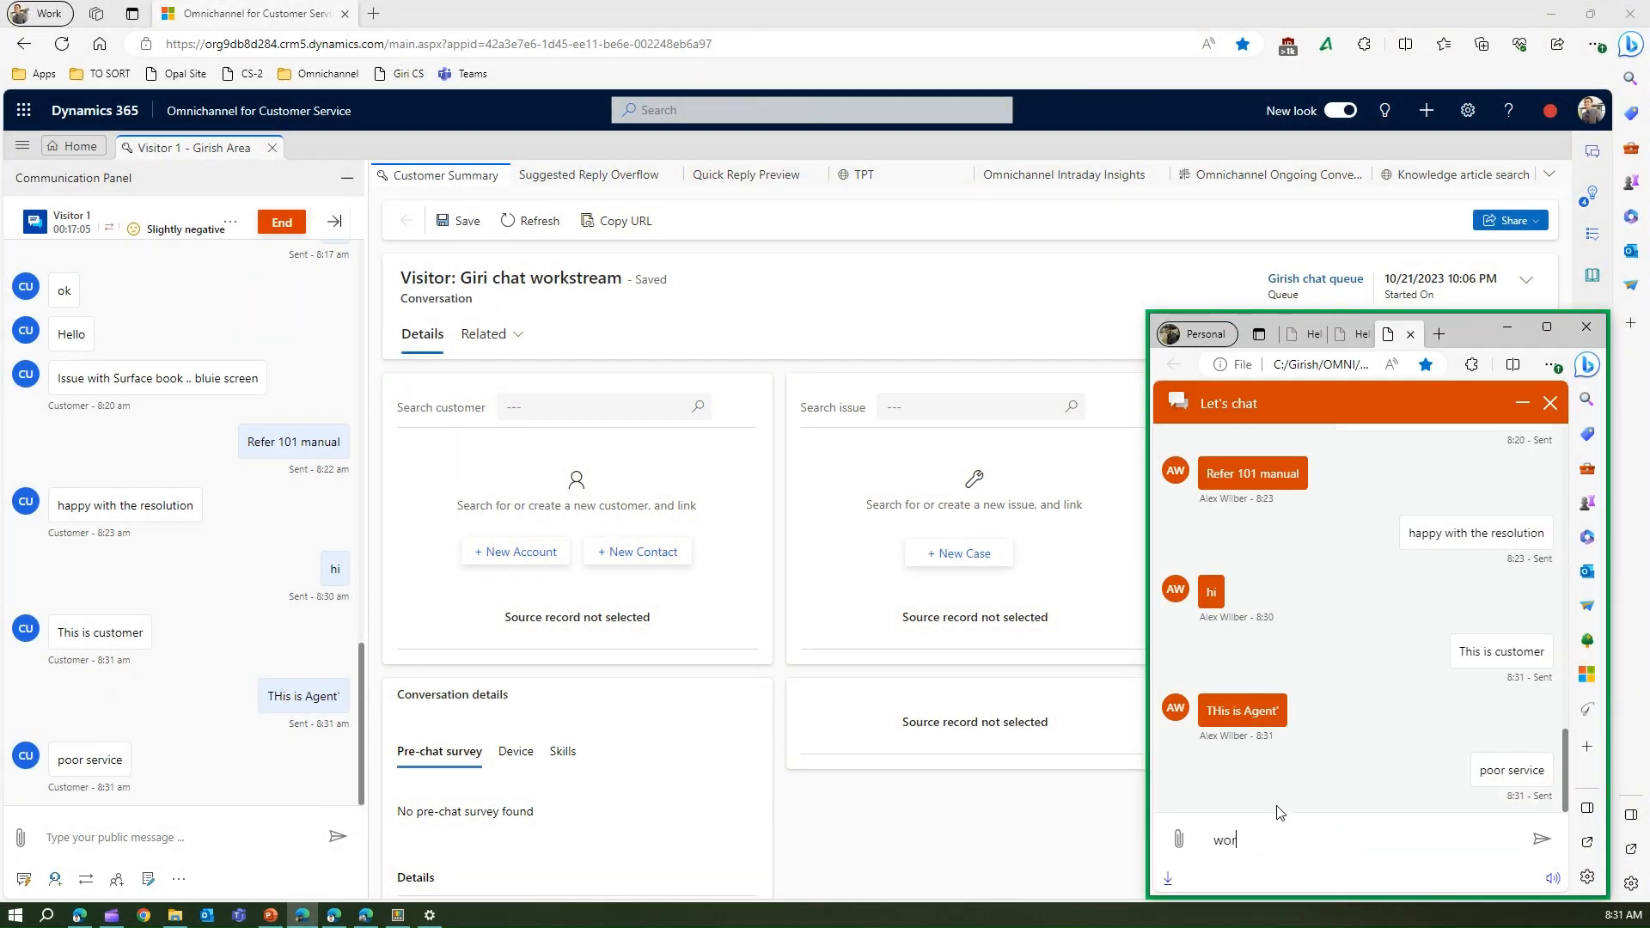
type("st be")
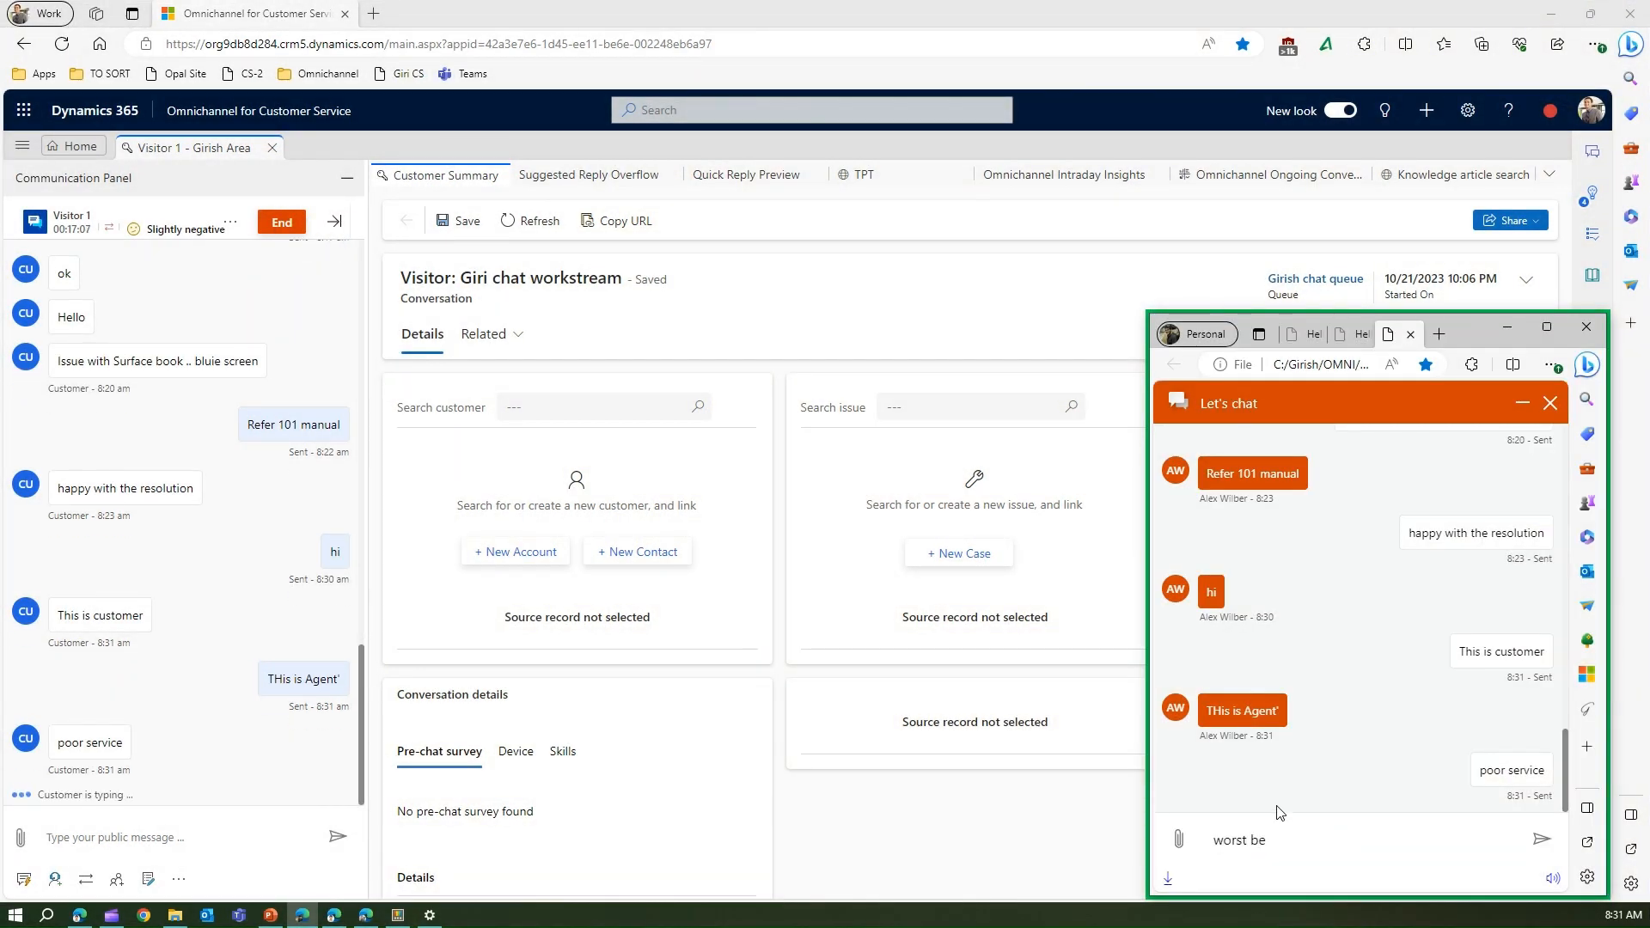
type("havior")
key("Return")
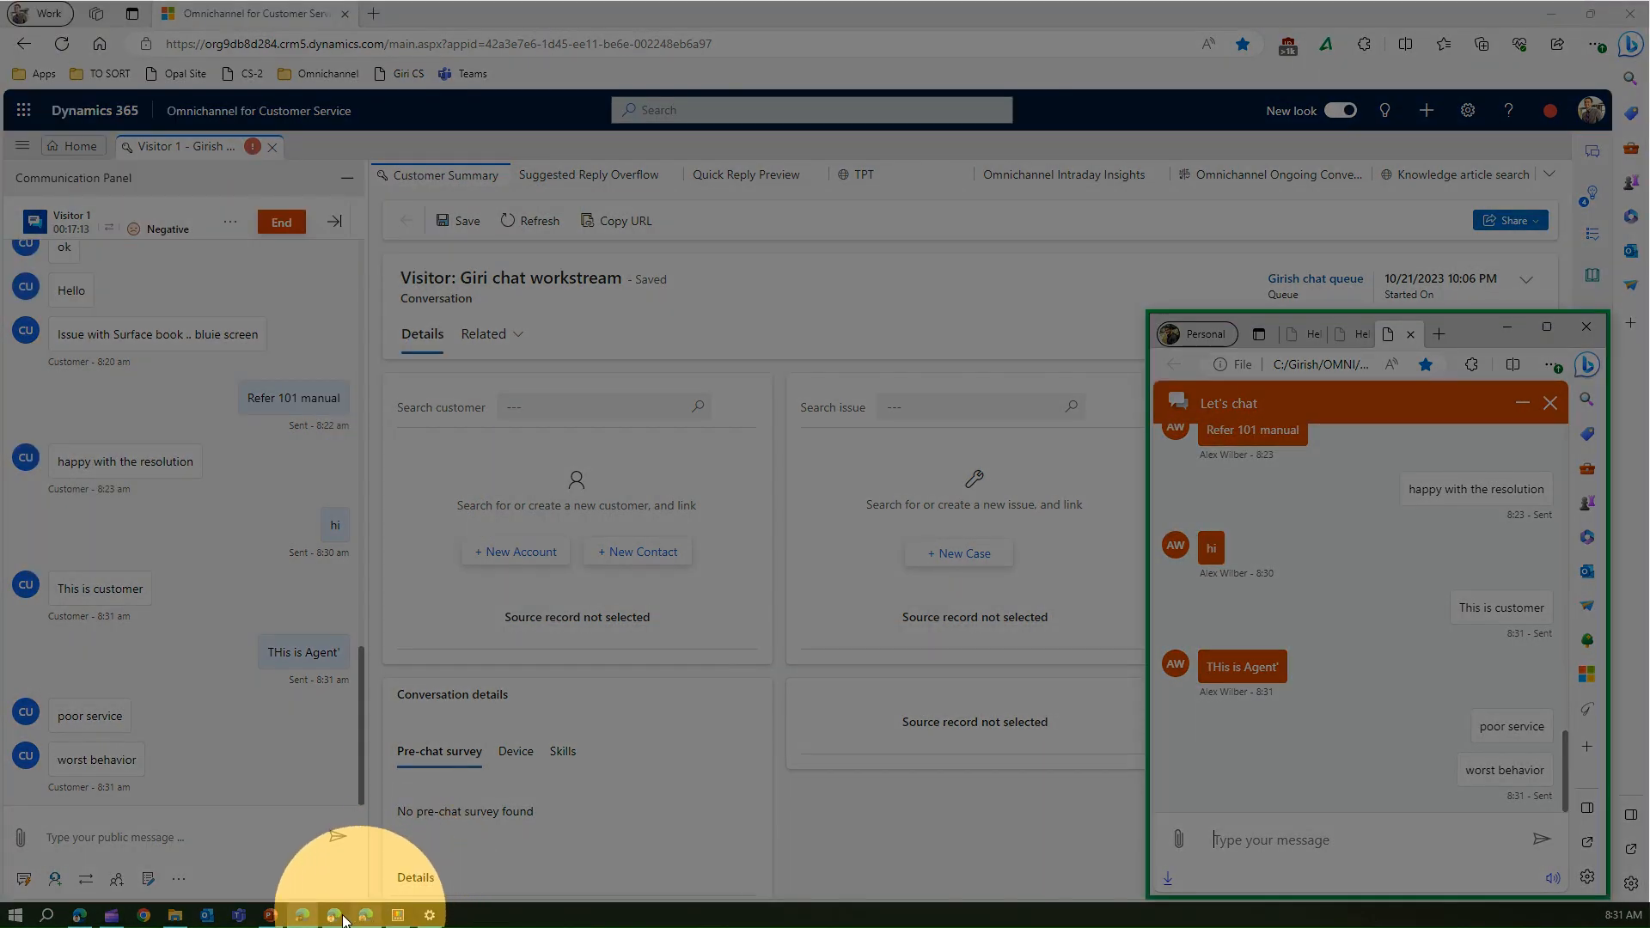
Step: Switch to the supervisor's browser window and choose to monitor Visitor 1's conversation from the sentiment-decreased alert
mouse_move(332, 918)
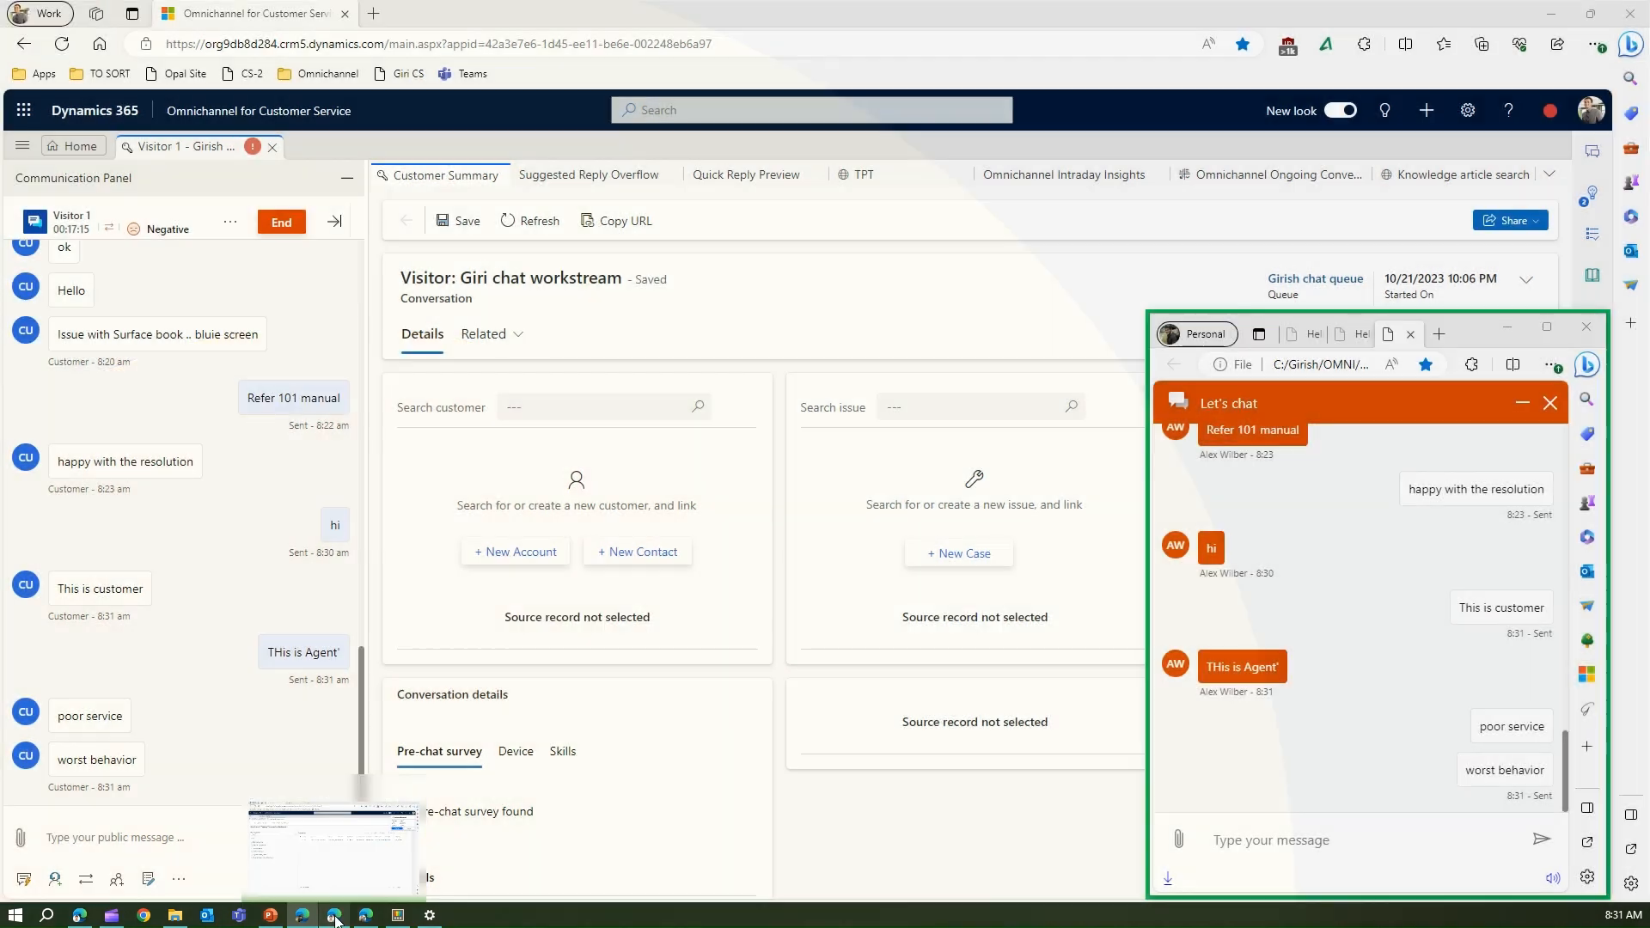
left_click(333, 916)
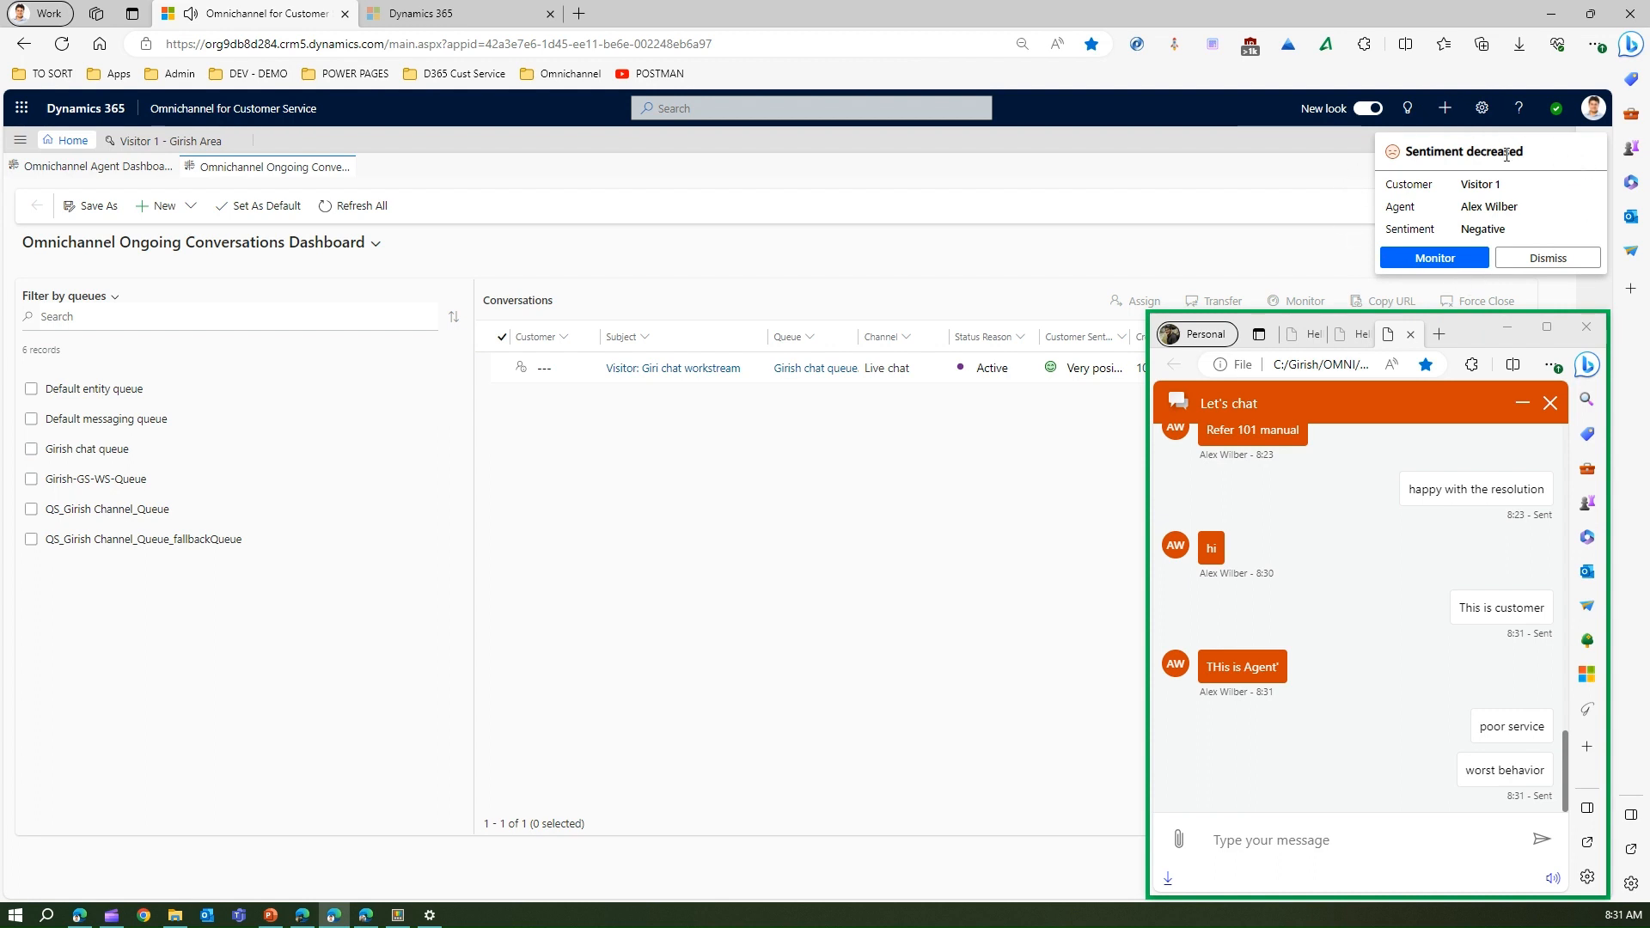
left_click(1449, 260)
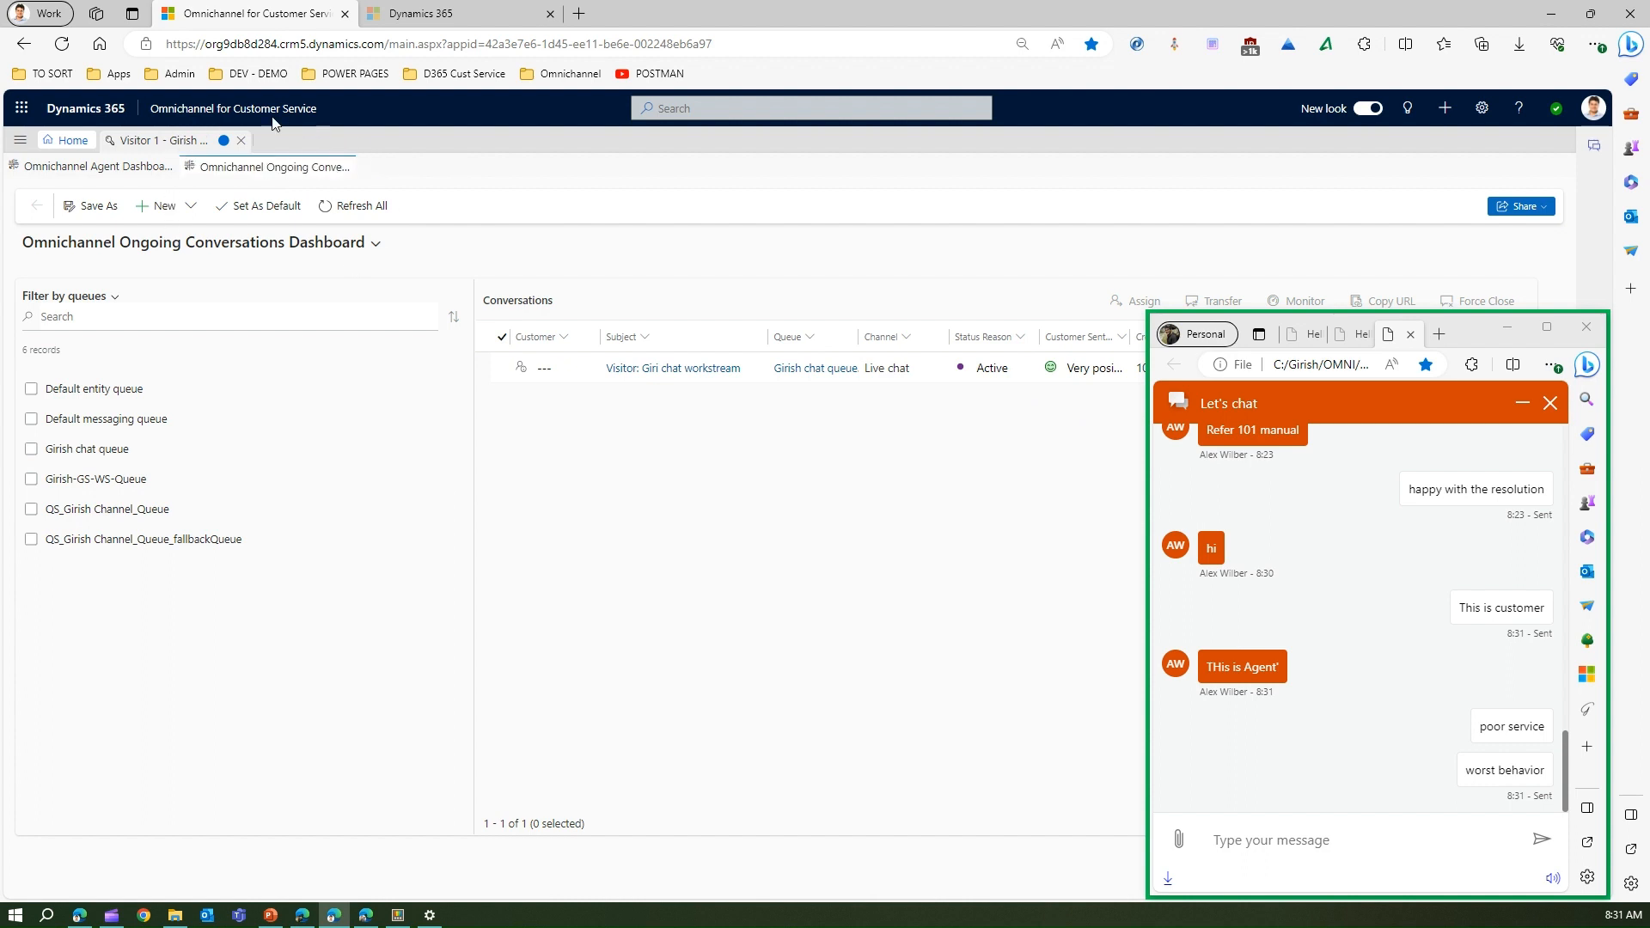
Step: Open the Visitor 1 session and compare its message history with the conversation in the agent's window
left_click(187, 144)
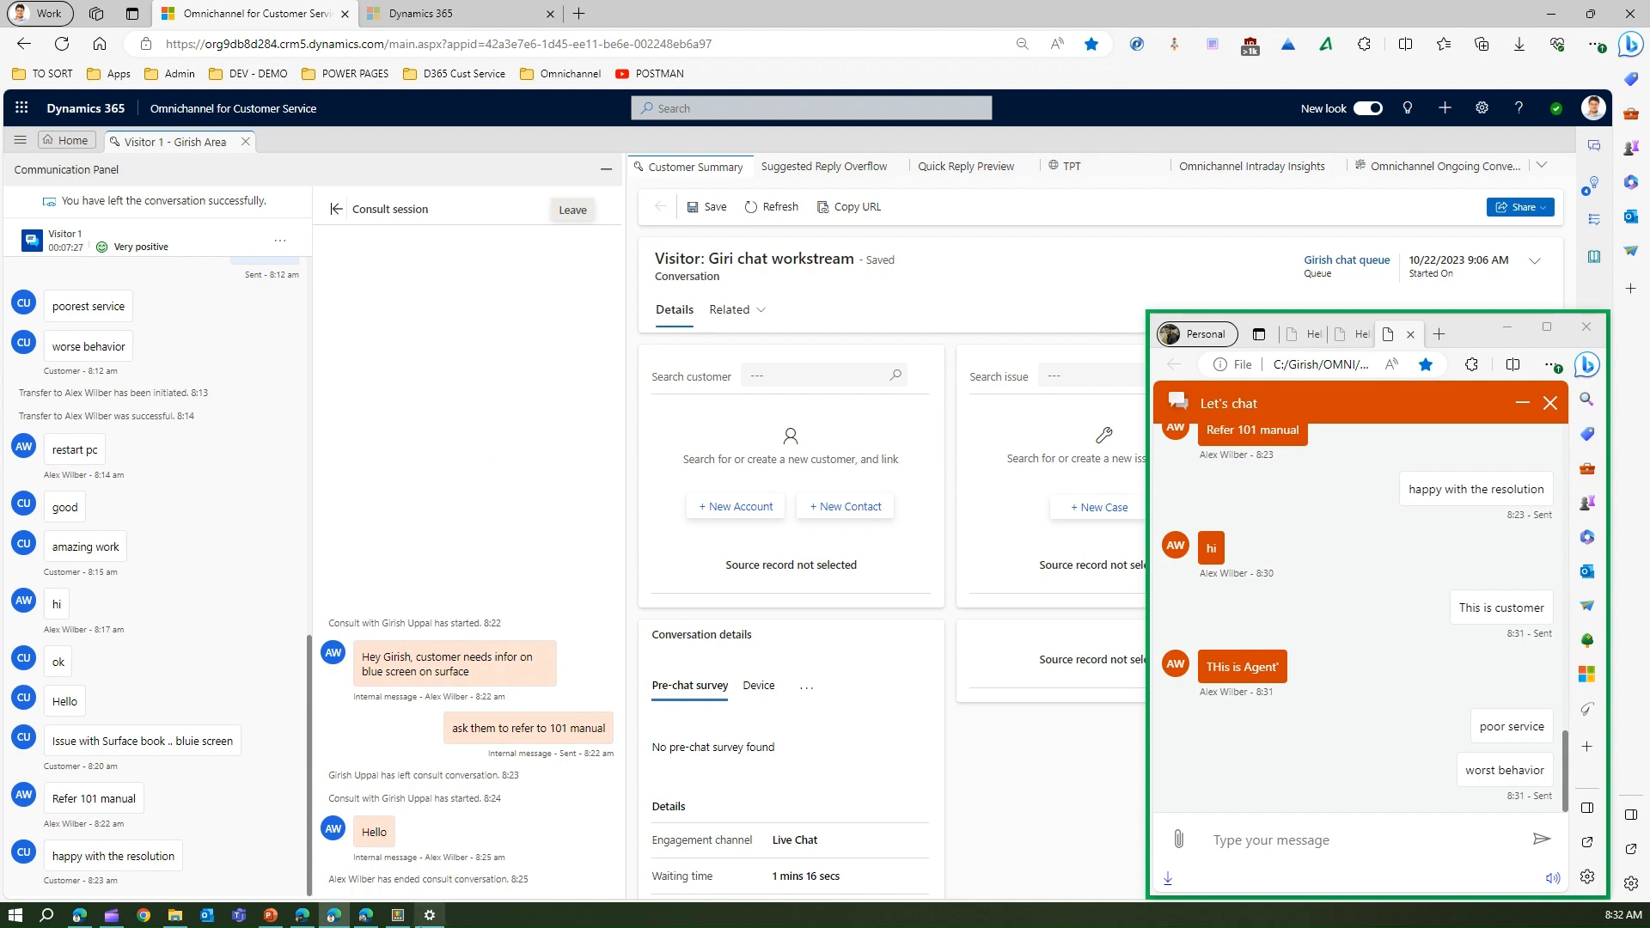
left_click(364, 916)
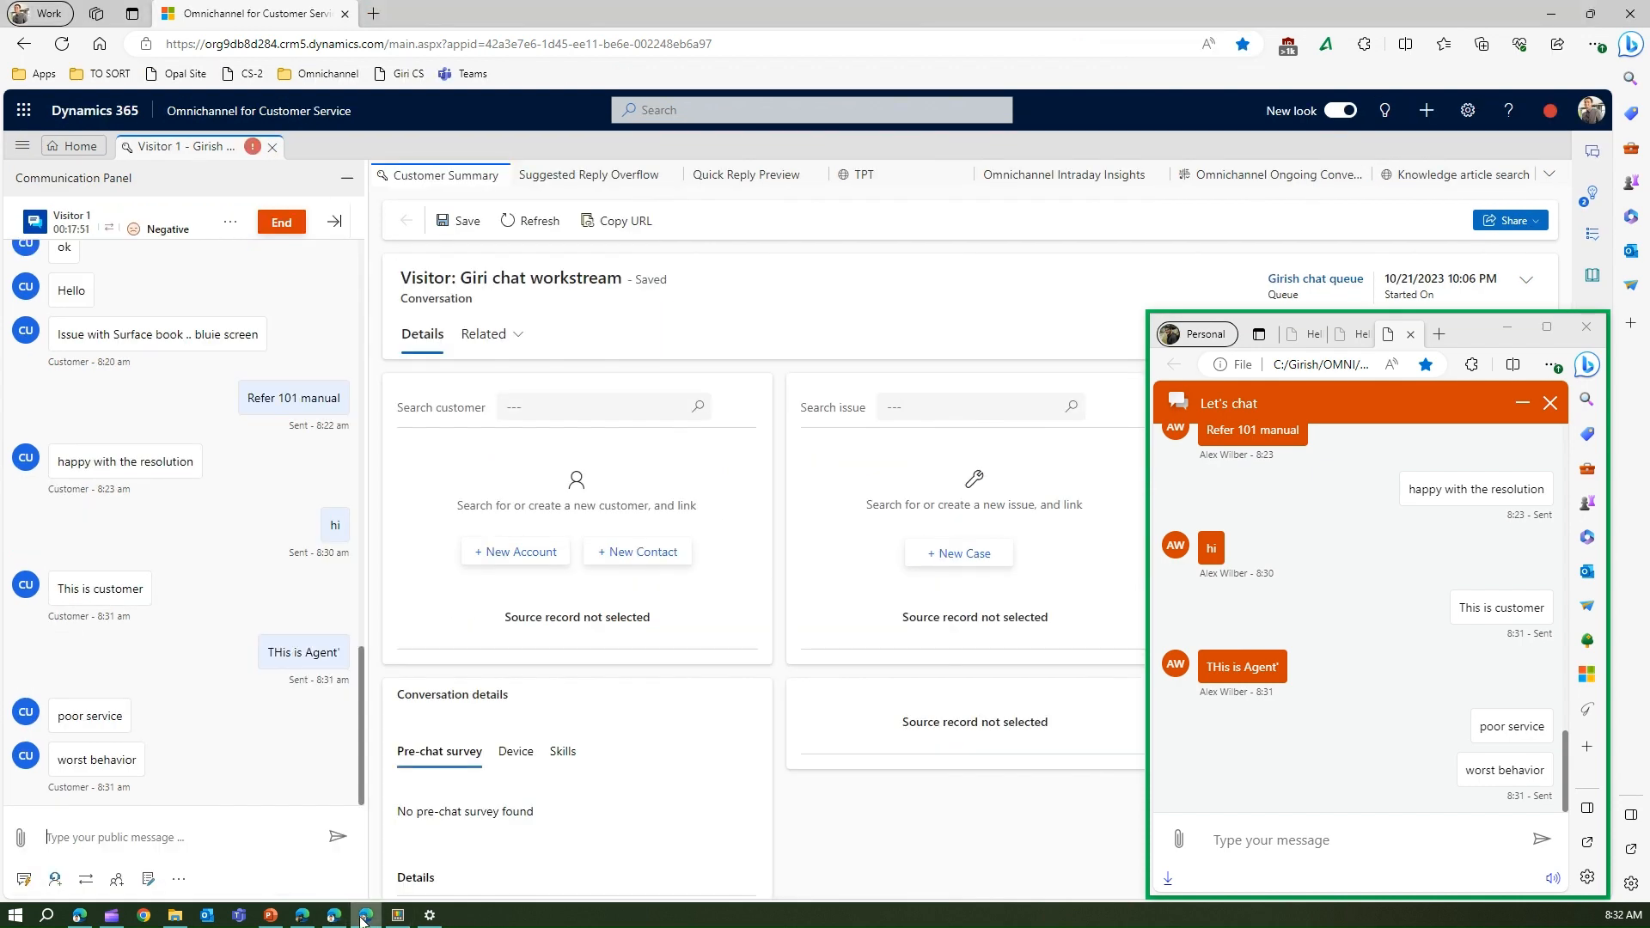
left_click(333, 916)
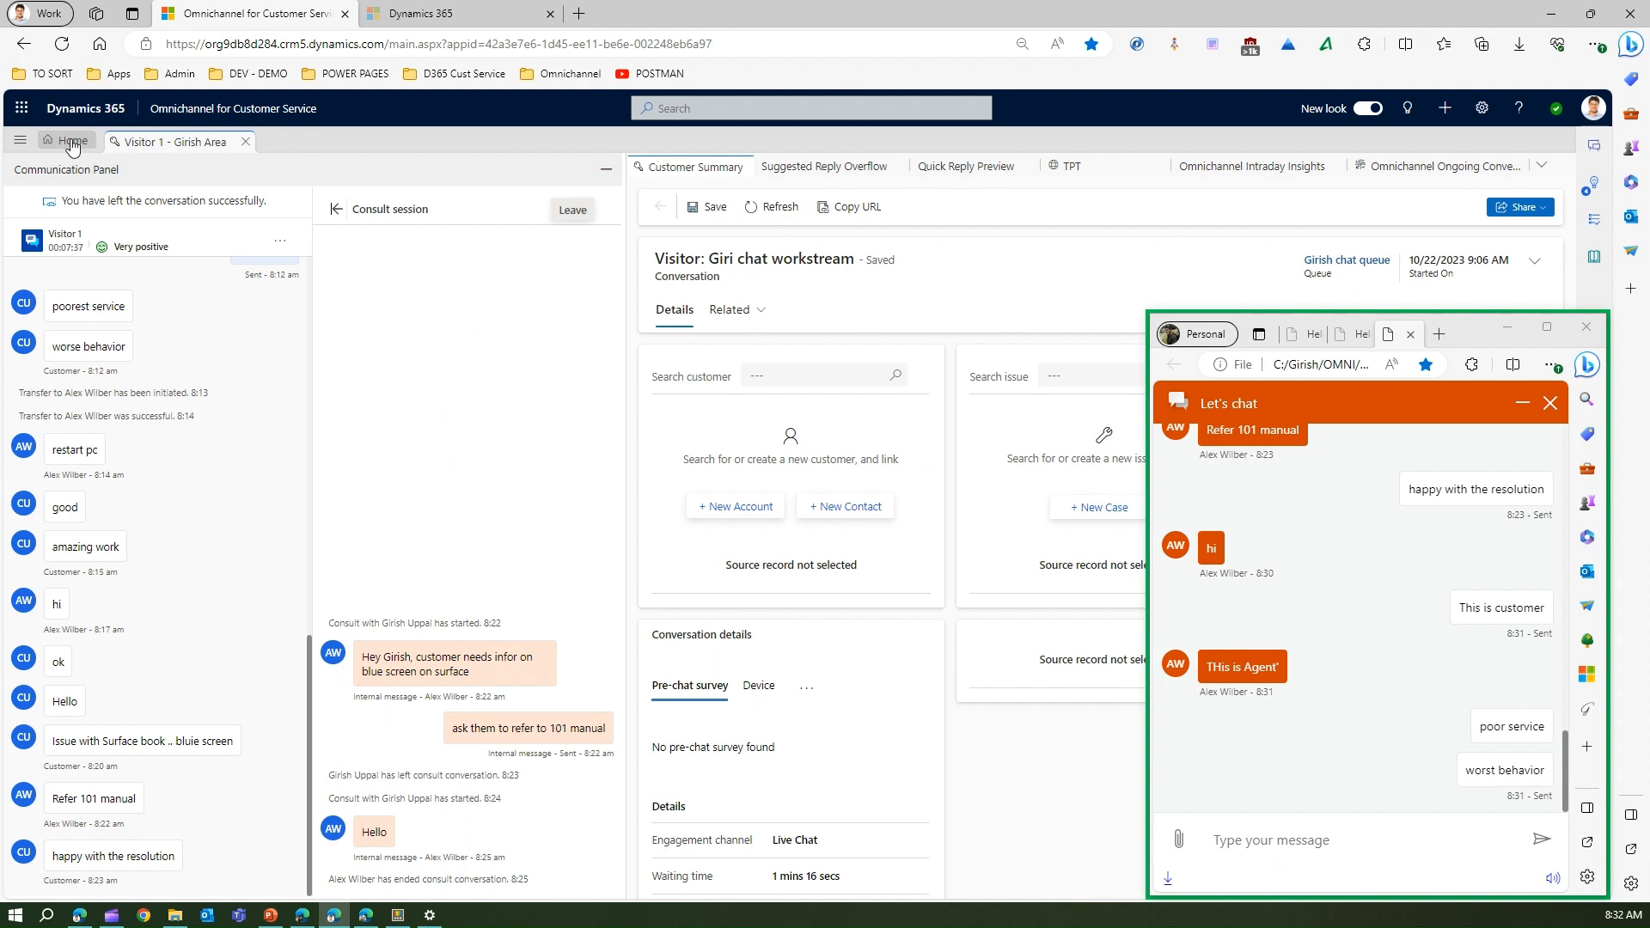
left_click(611, 175)
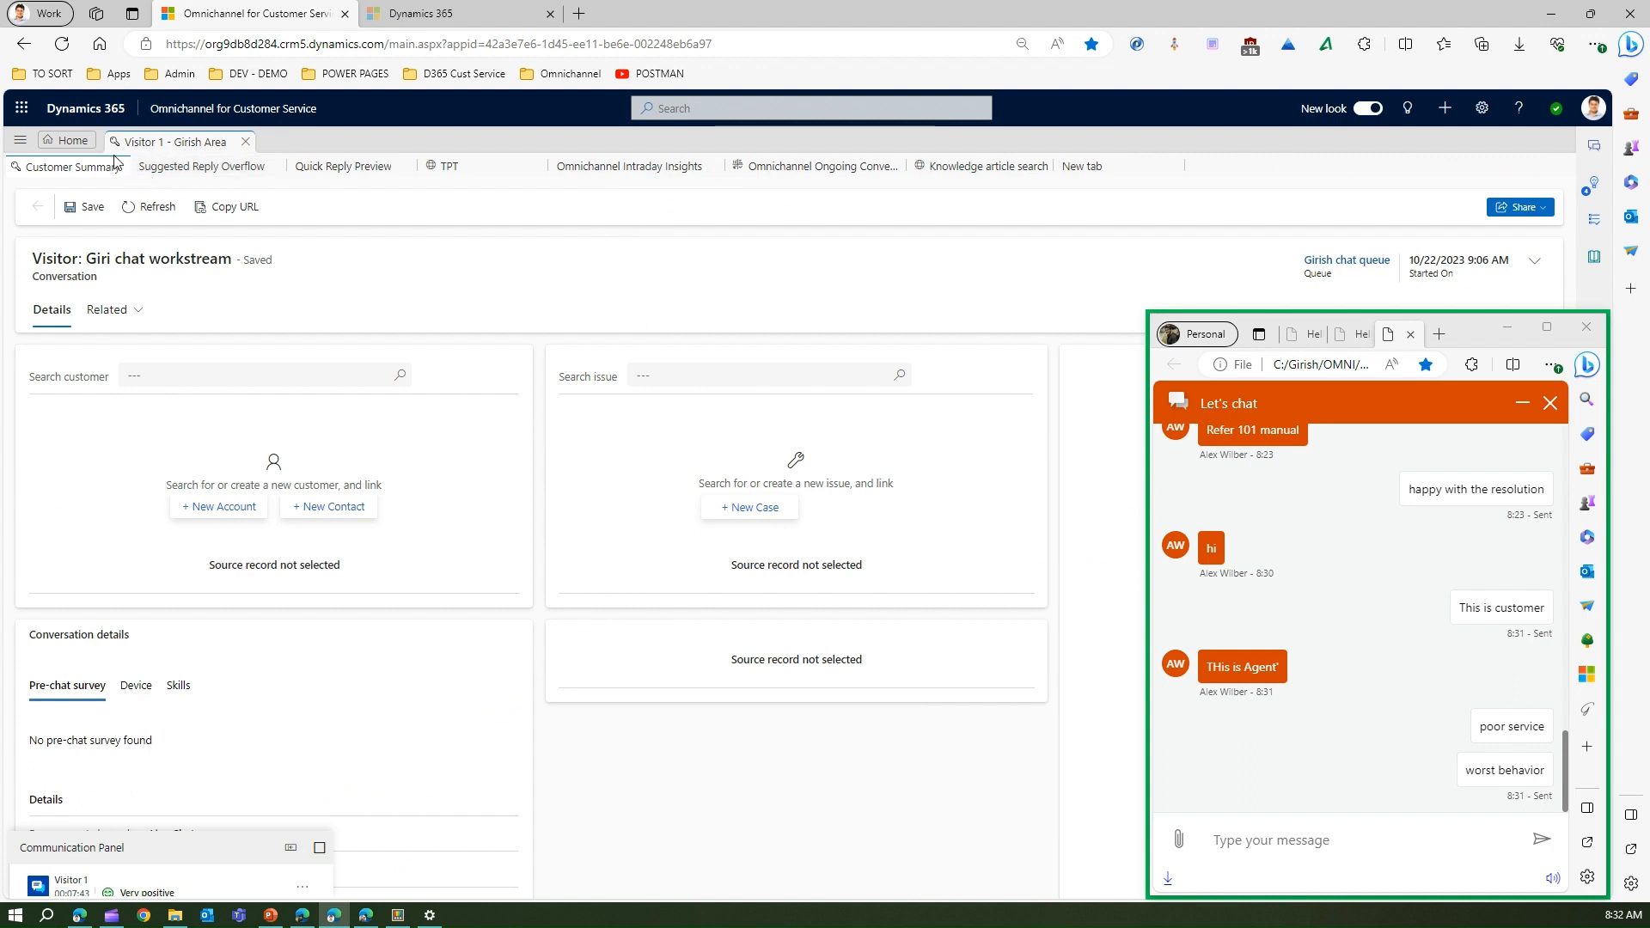
left_click(319, 849)
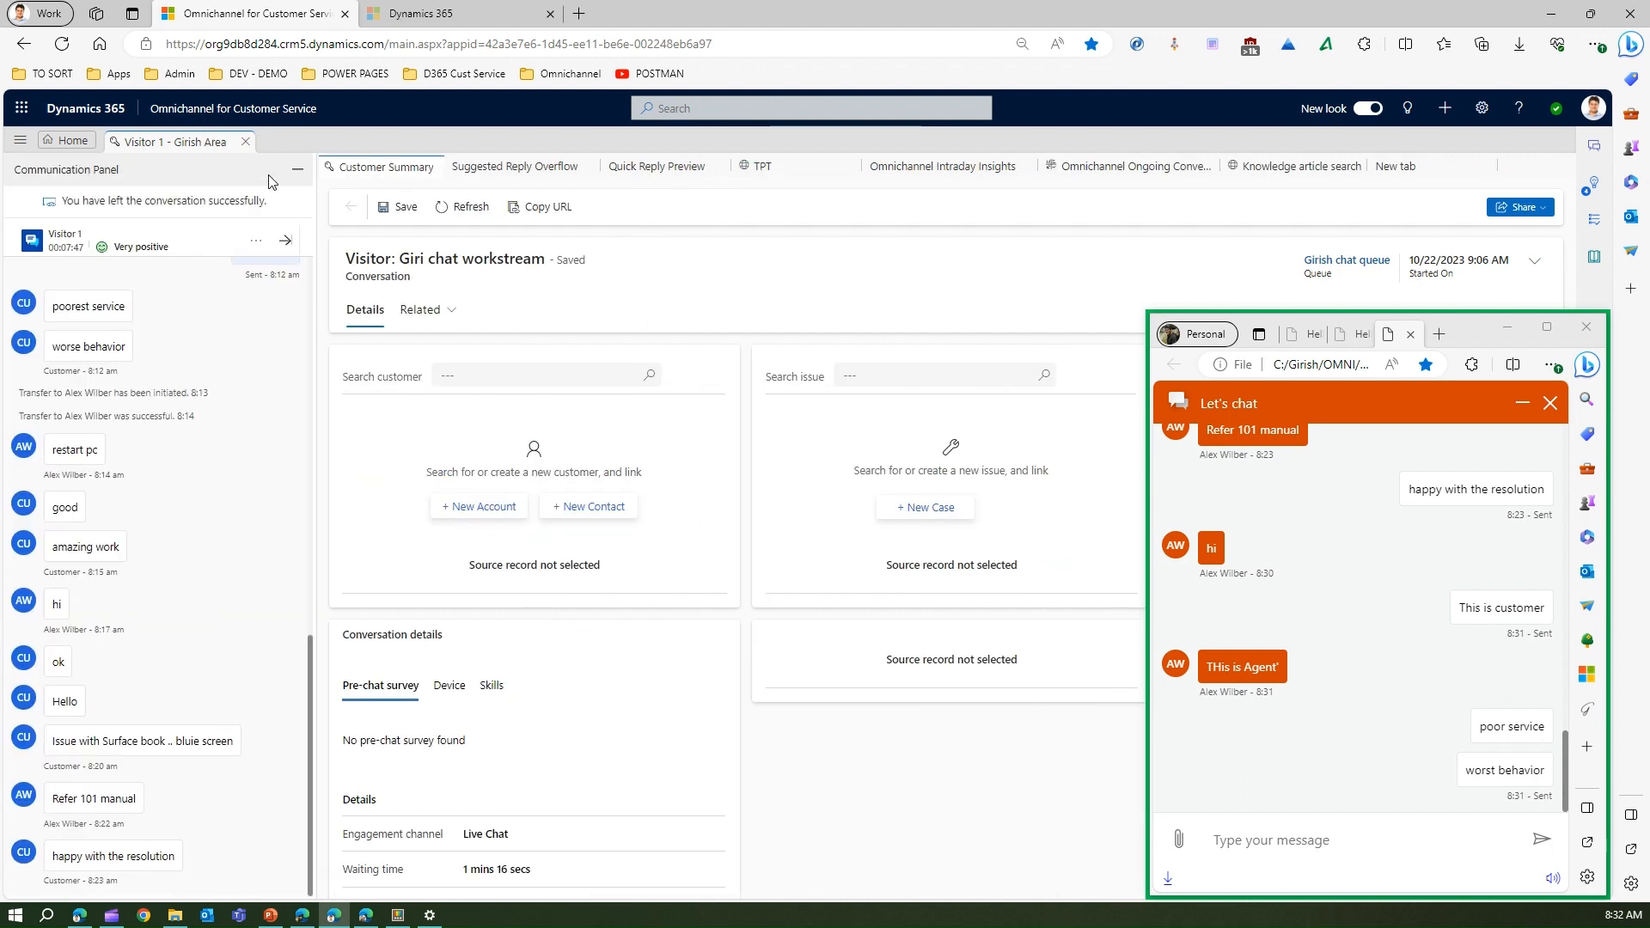
Step: Return to the Omnichannel Ongoing Conversations Dashboard, move the customer chat aside and start monitoring the active live chat conversation
left_click(72, 142)
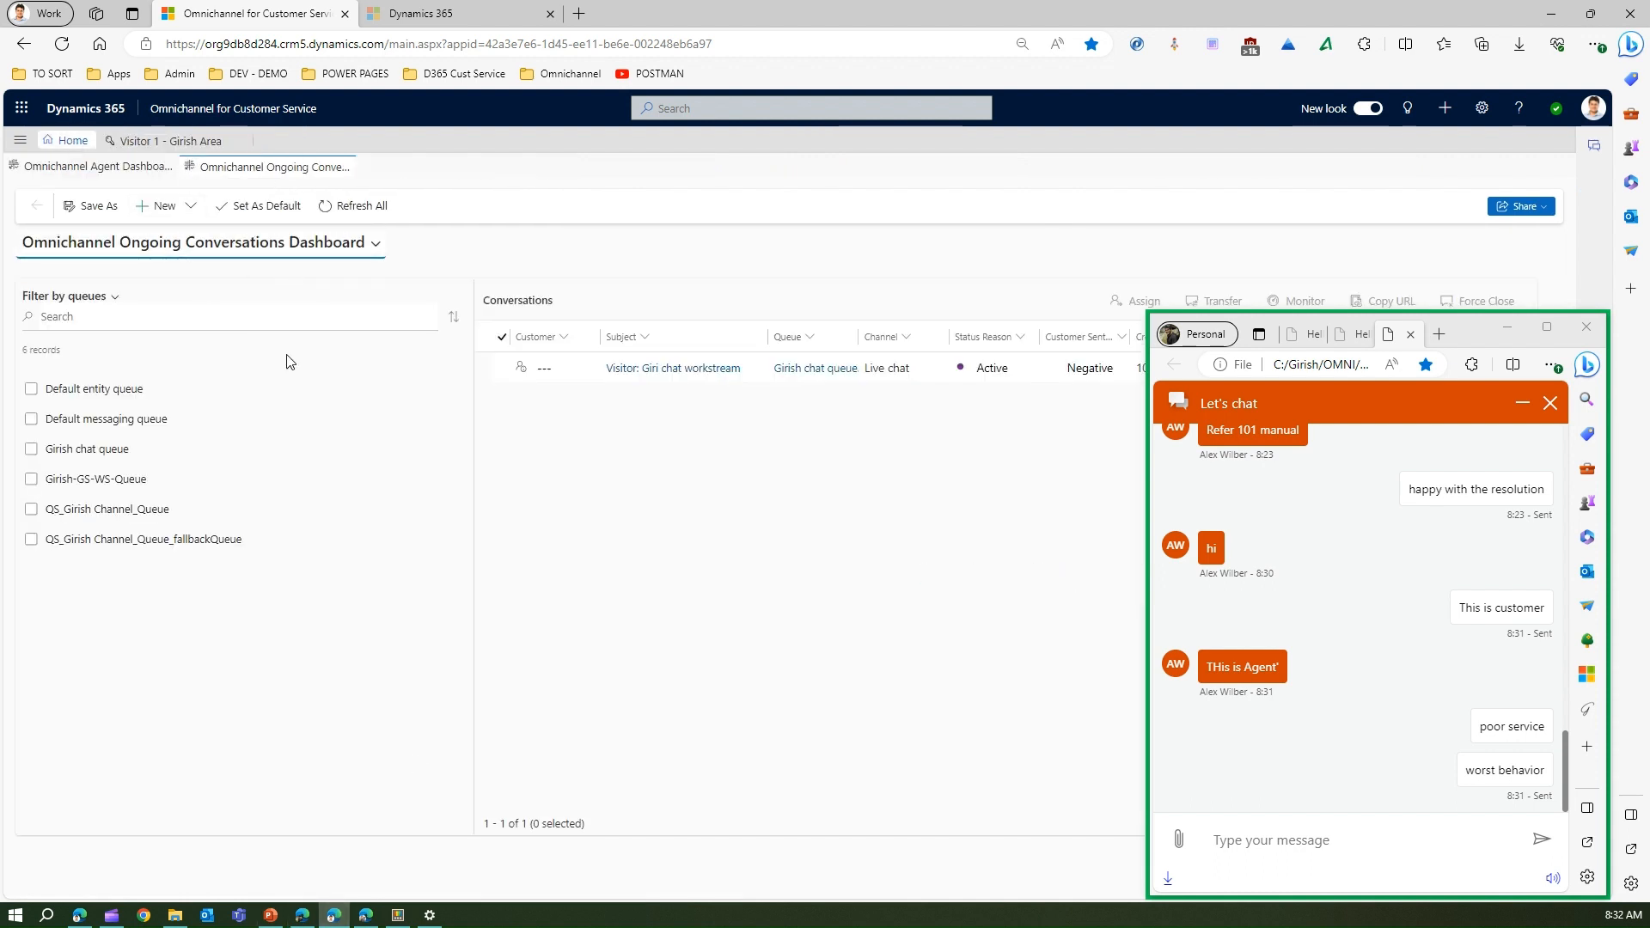
left_click_drag(1474, 339, 1486, 436)
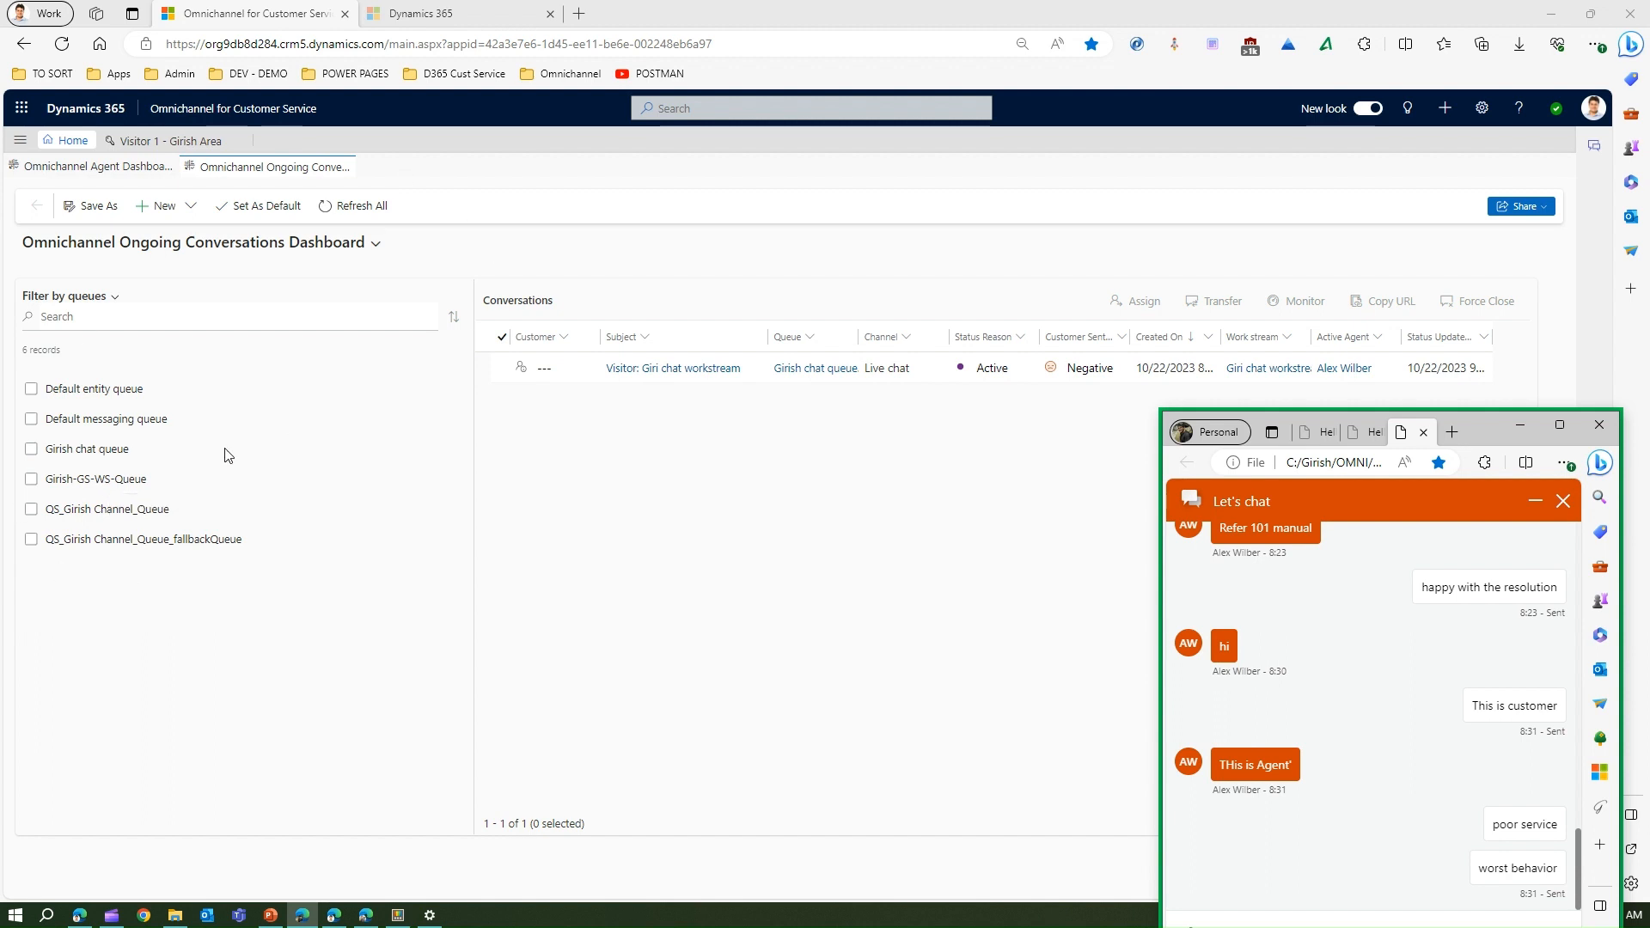
left_click(506, 369)
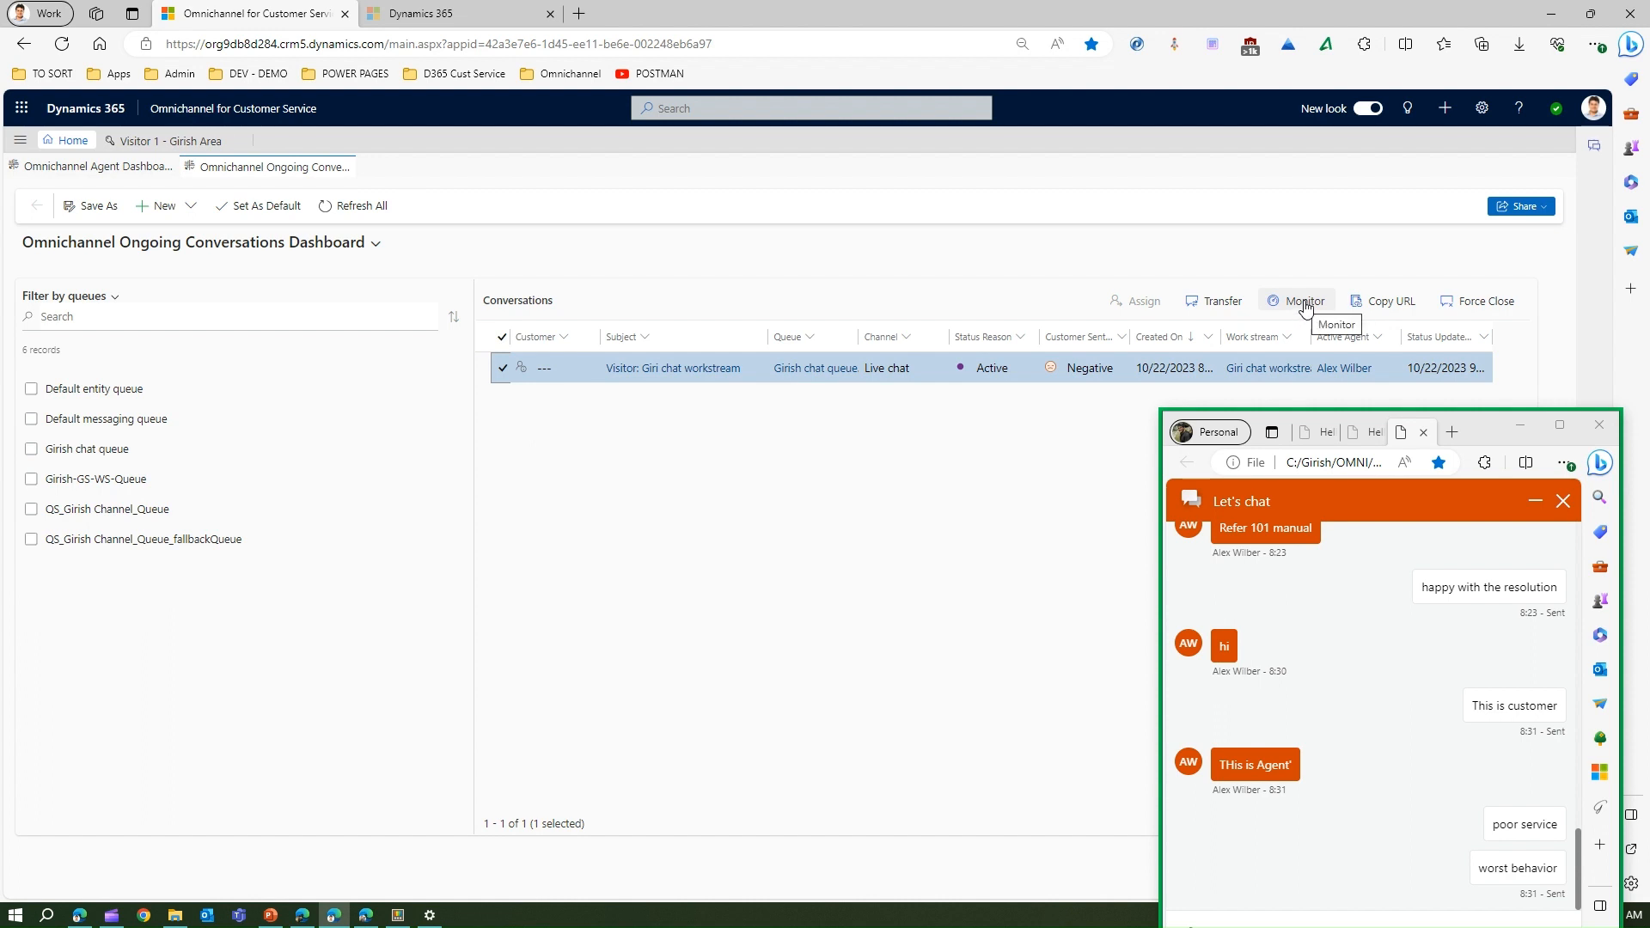
left_click(1306, 309)
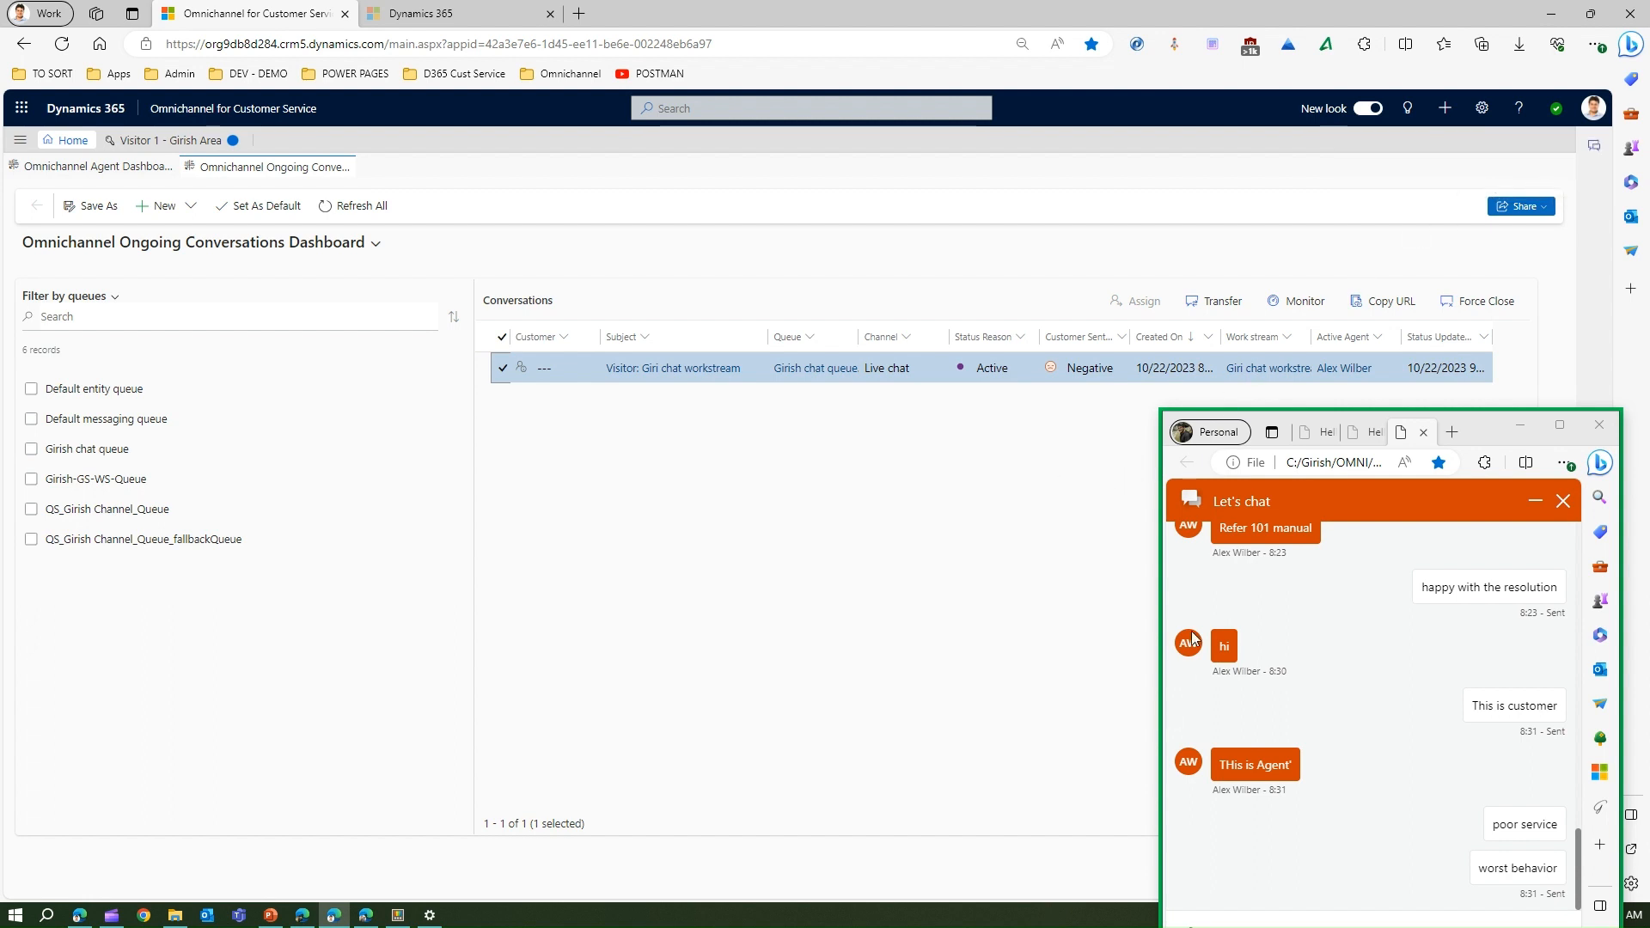
Step: Open the monitored Visitor 1 session and widen its Communication Panel
left_click(147, 142)
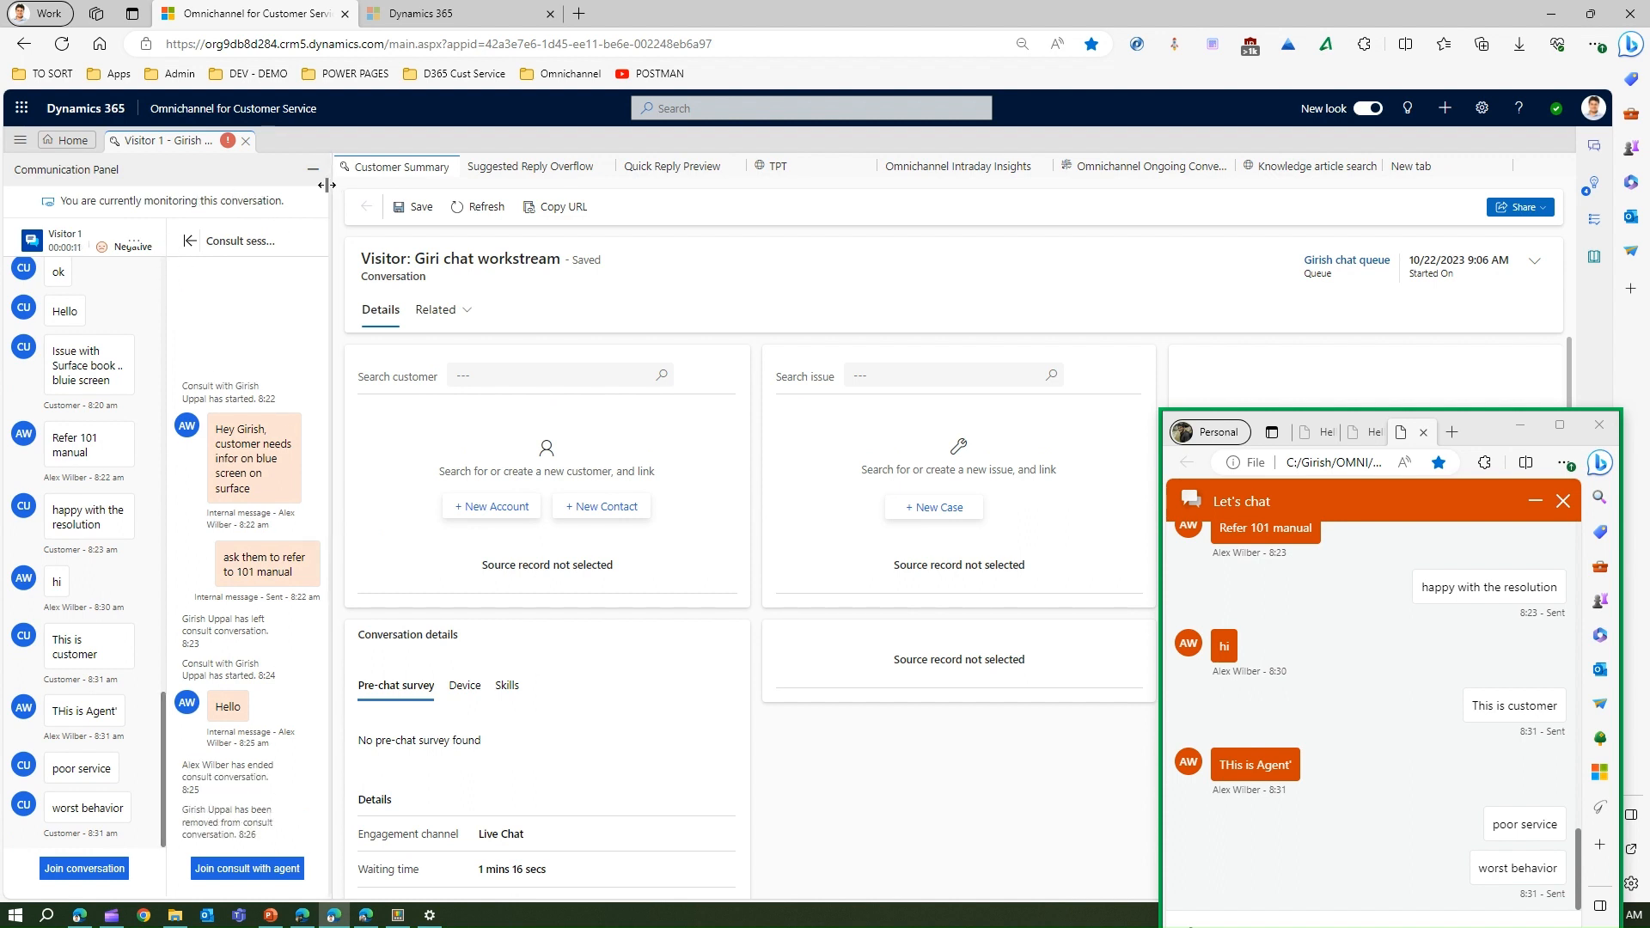
left_click_drag(333, 191, 509, 208)
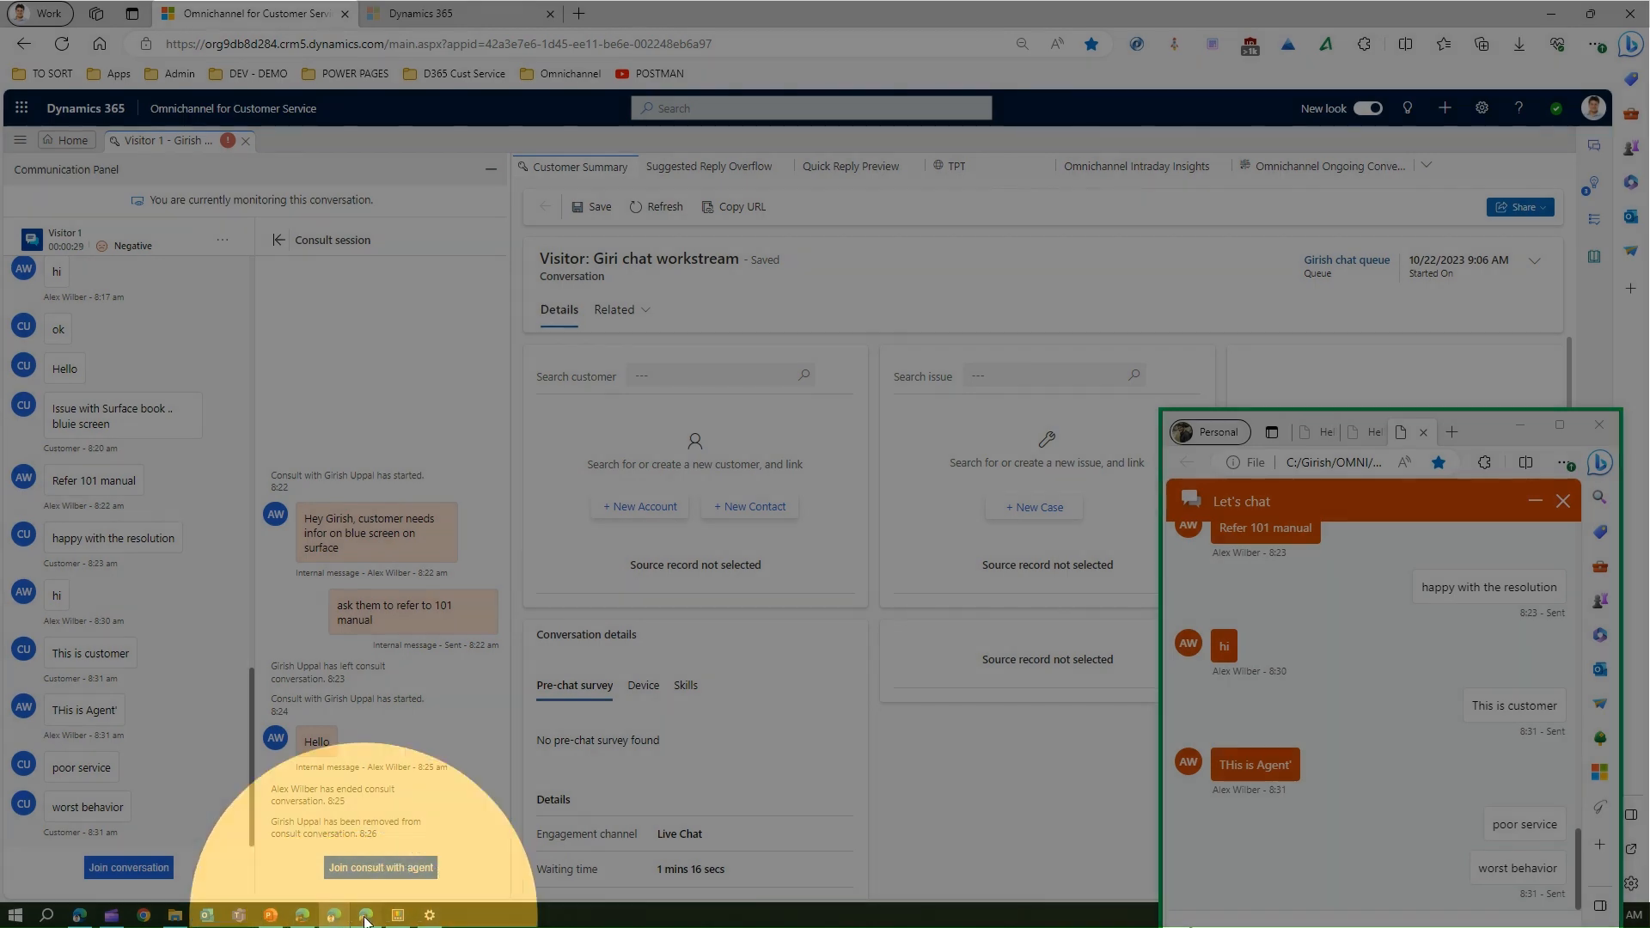
Step: Check the conversation in the agent's window, return to the supervisor's window and join the consult with the agent
left_click(359, 916)
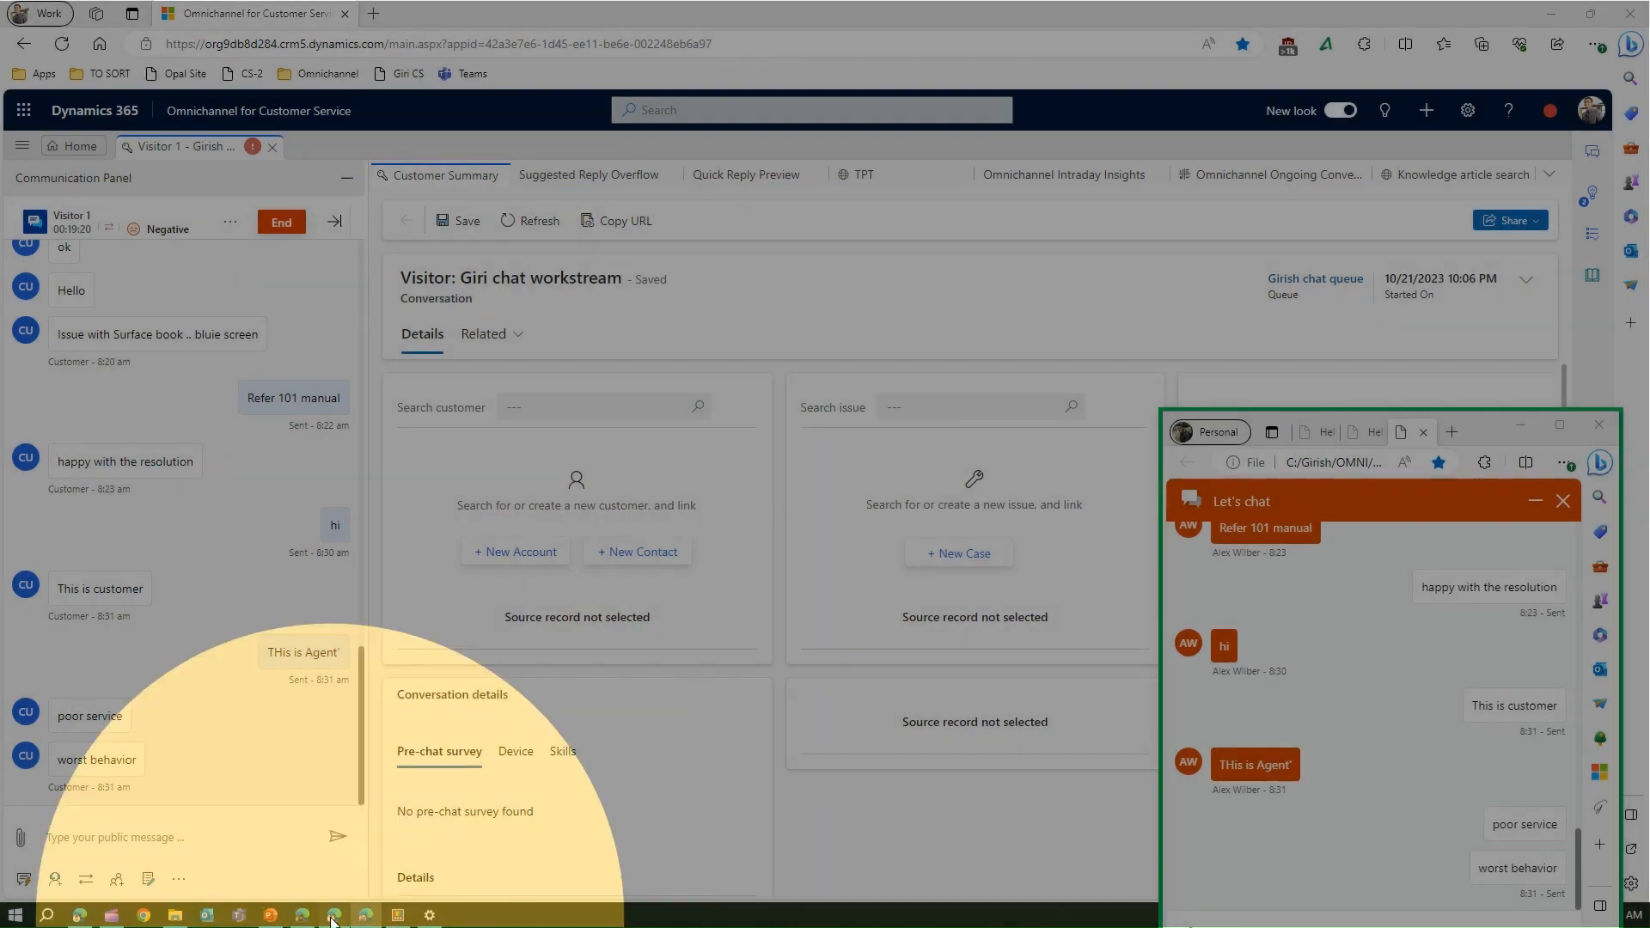
left_click(333, 916)
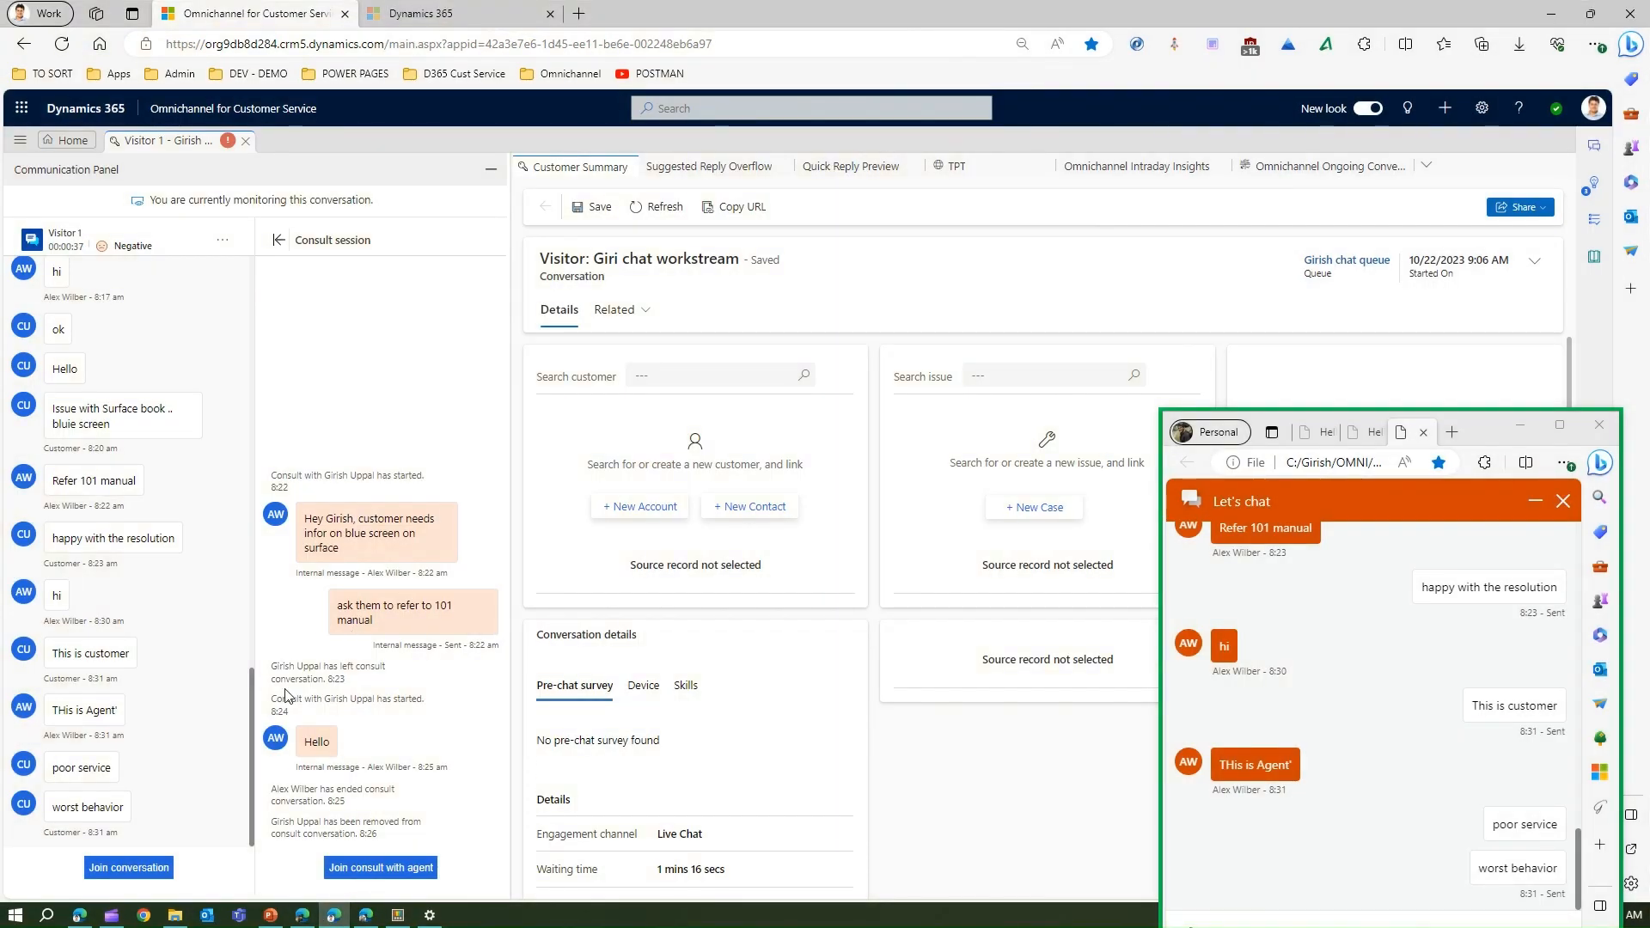
left_click(417, 871)
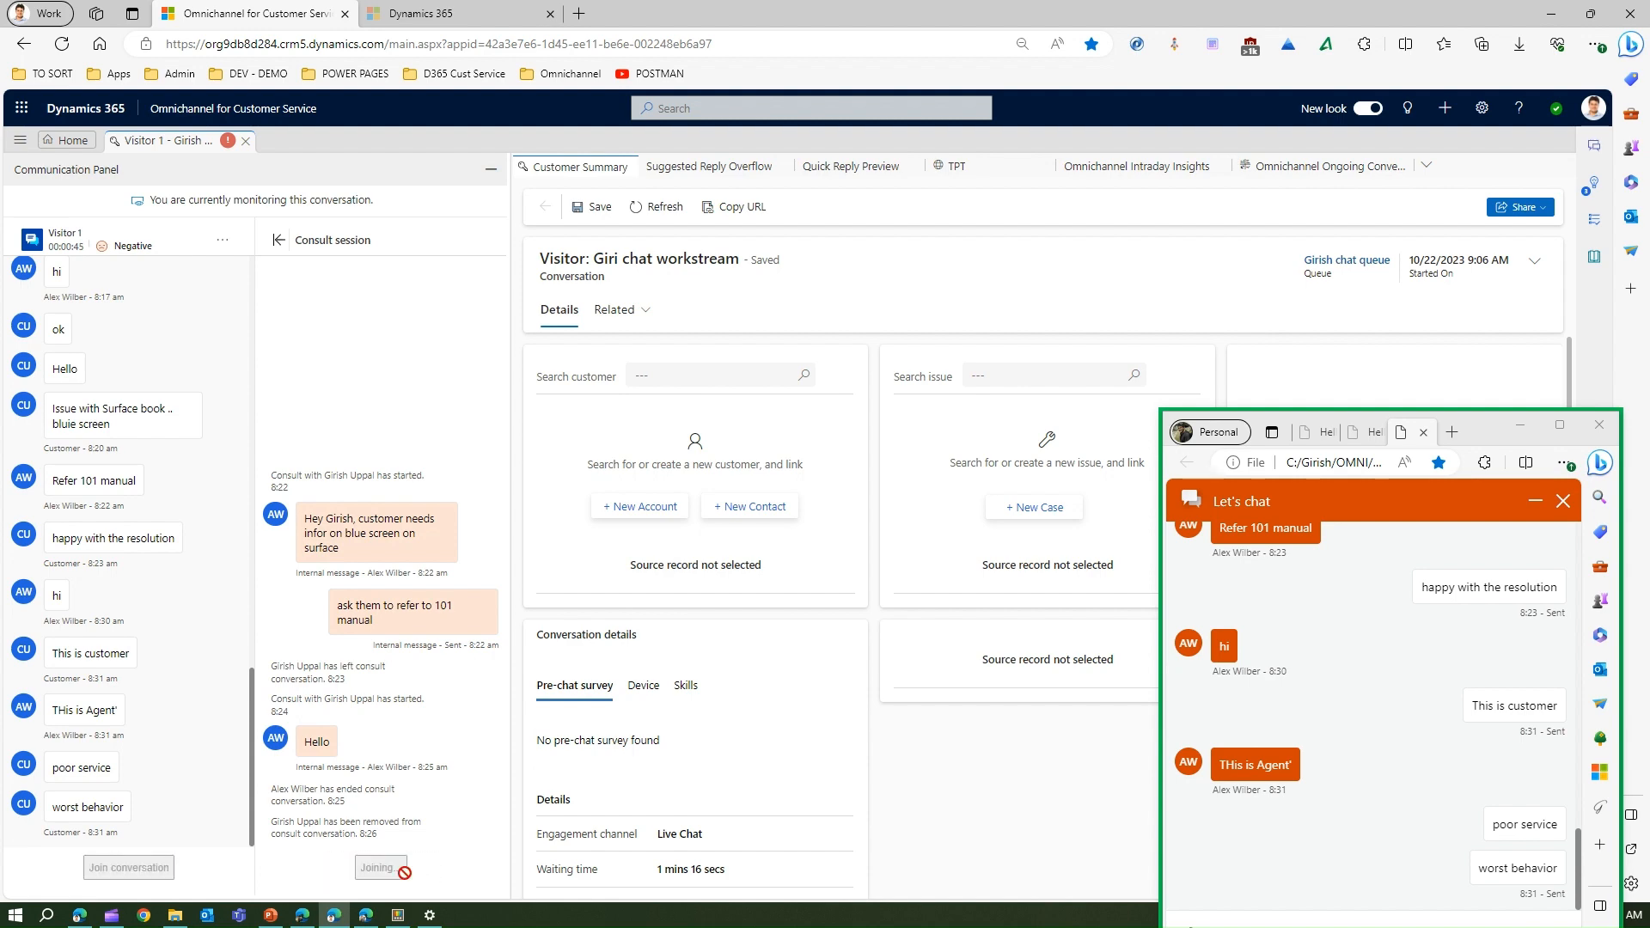
Step: Switch to the agent's window and send the internal messages "Hi" and "need help" in the consult session
left_click(365, 915)
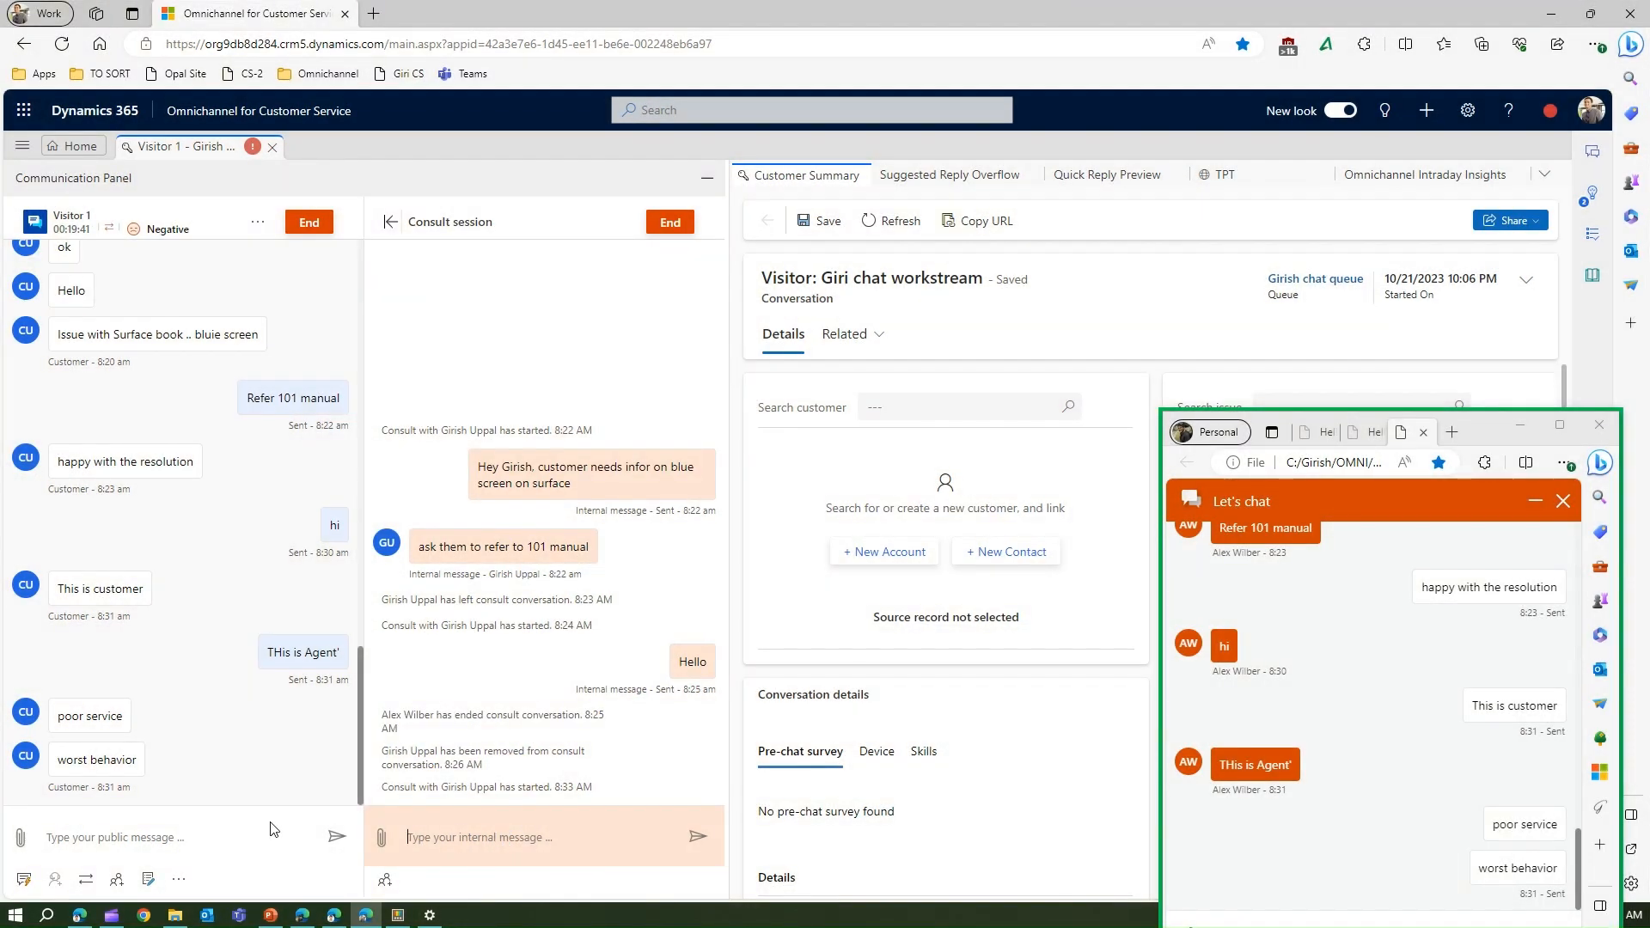
type("Hi")
key("Return")
type("need ")
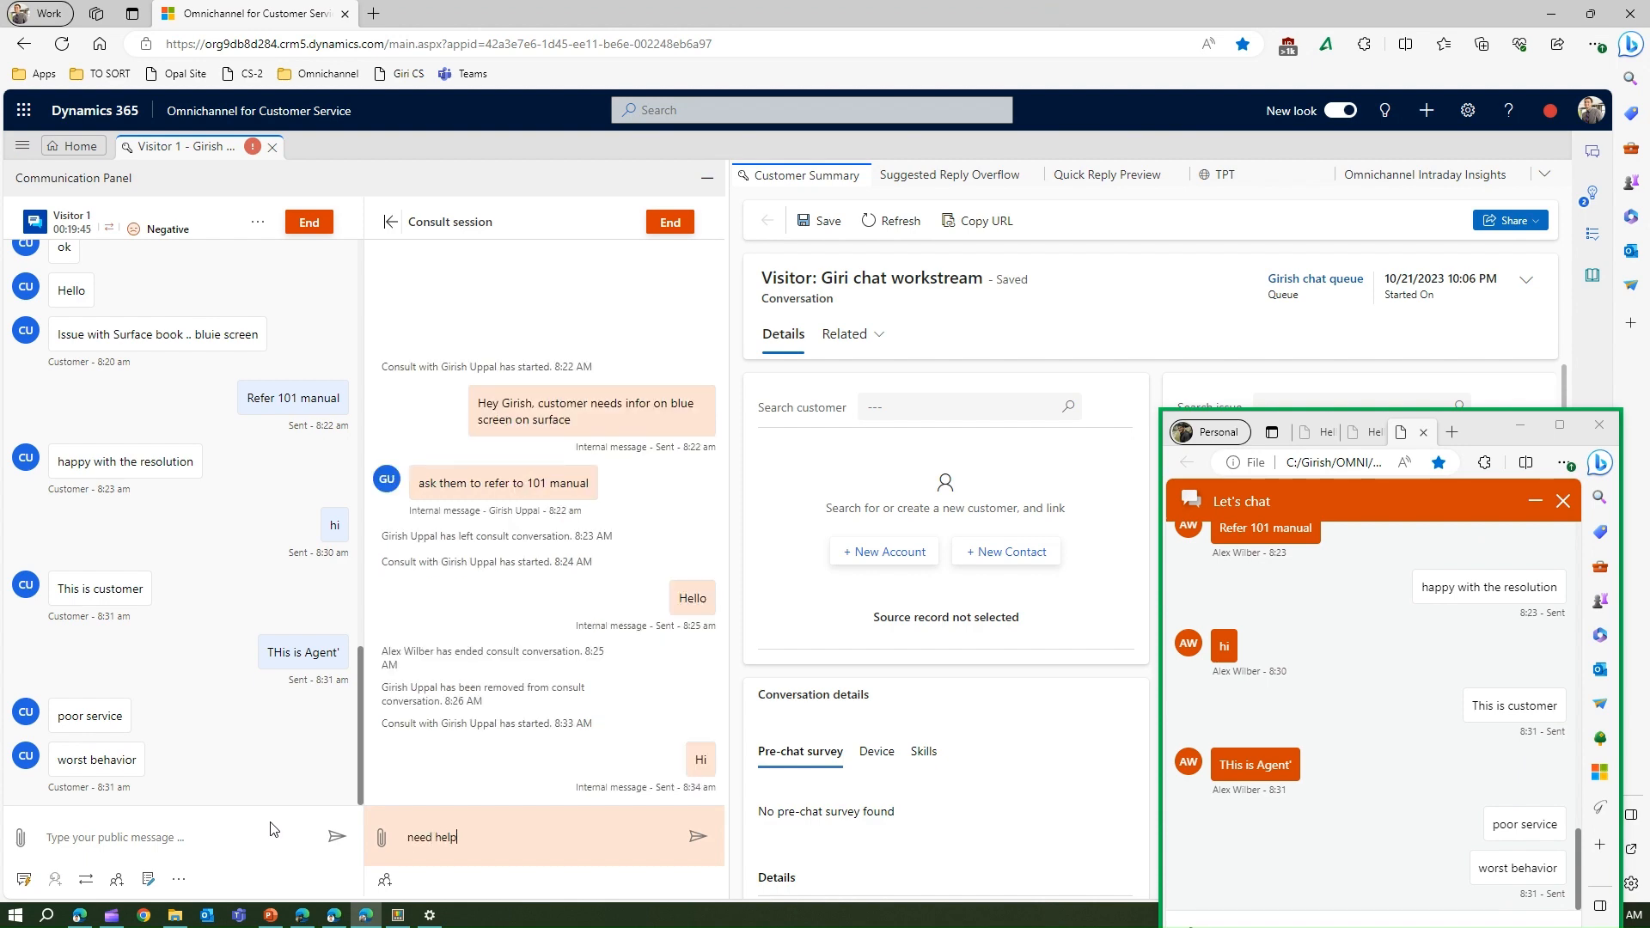
type("help")
key("Return")
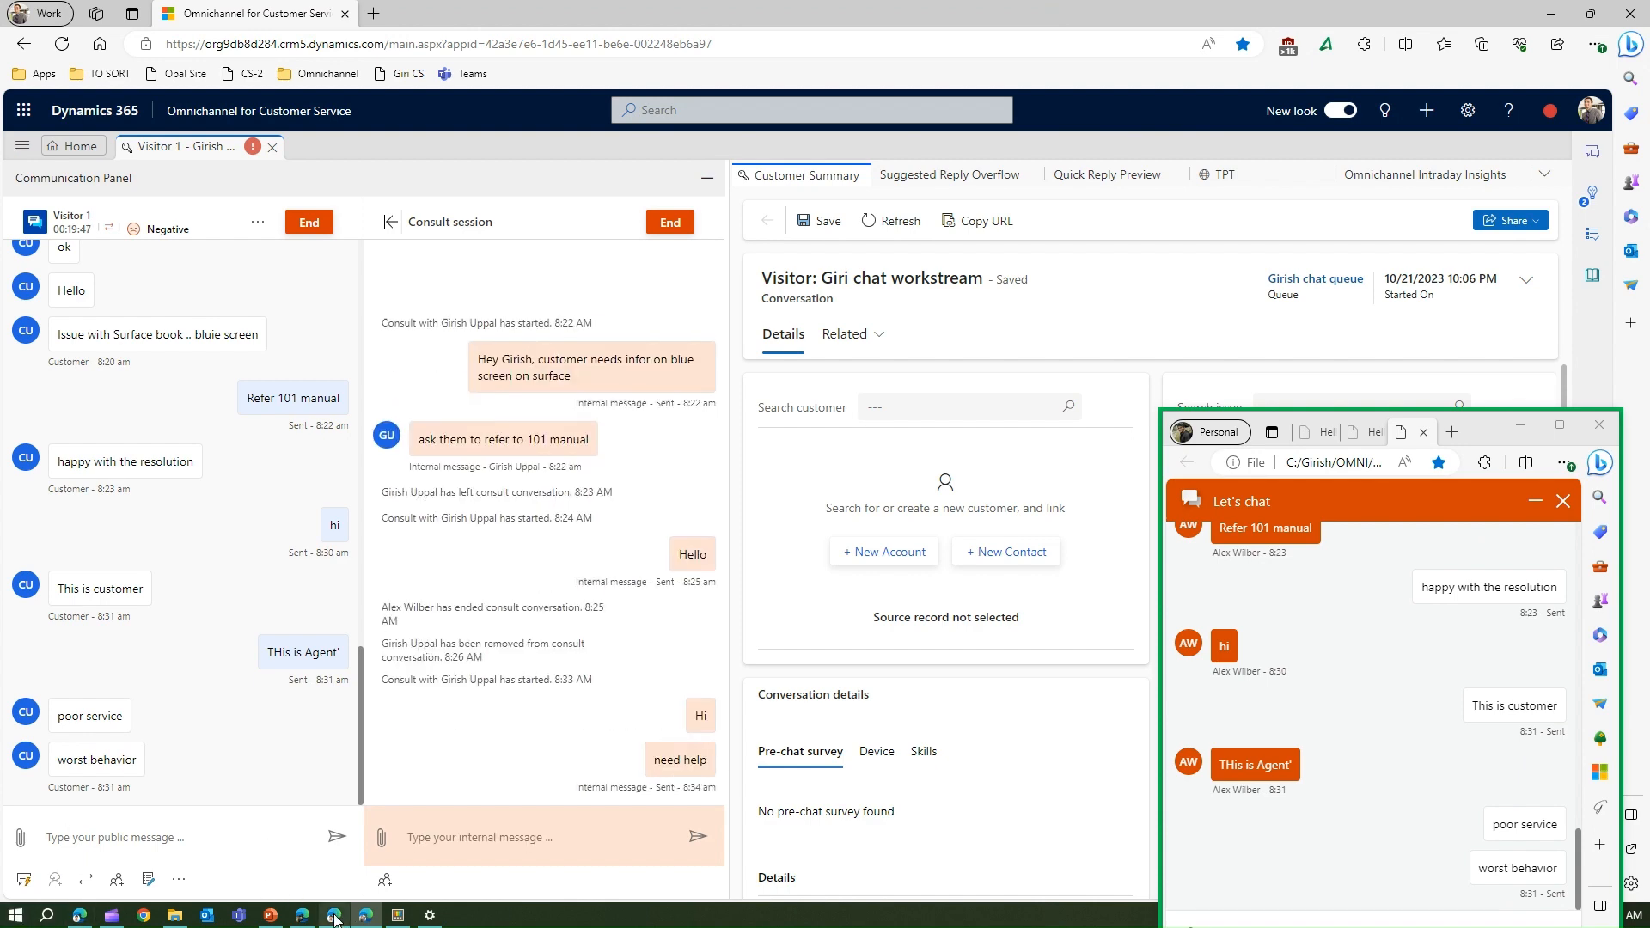
Step: Switch to the supervisor's window and send the internal consult message "pls give gift voucher"
left_click(333, 915)
left_click(336, 838)
type("pls give")
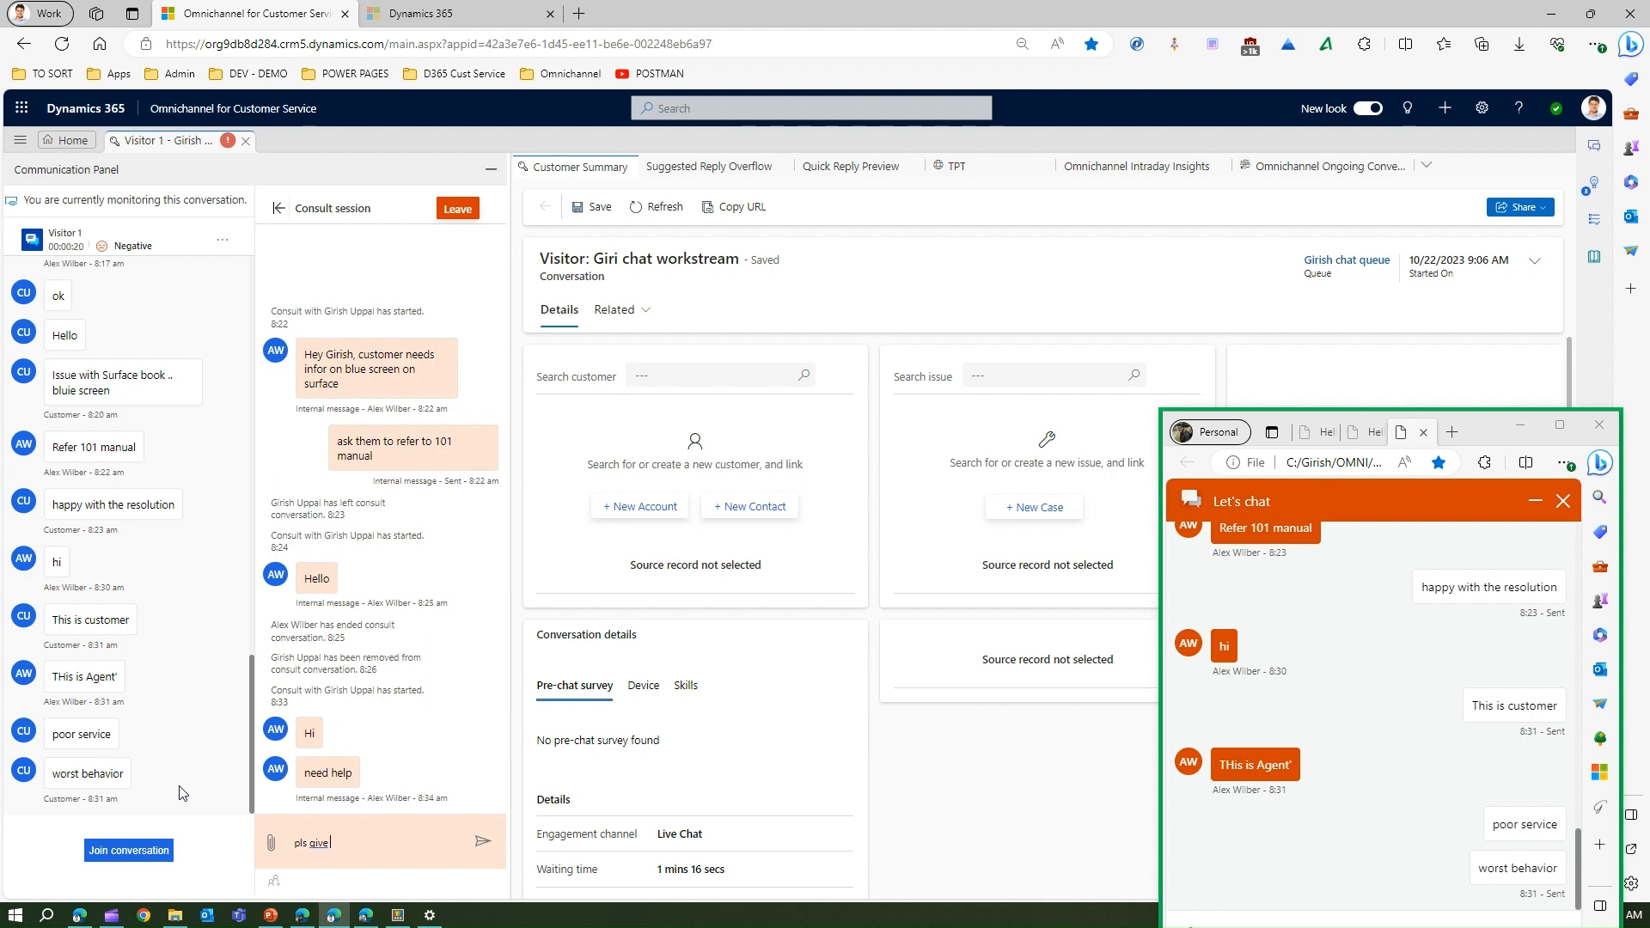
type("gift vouchers")
key("Return")
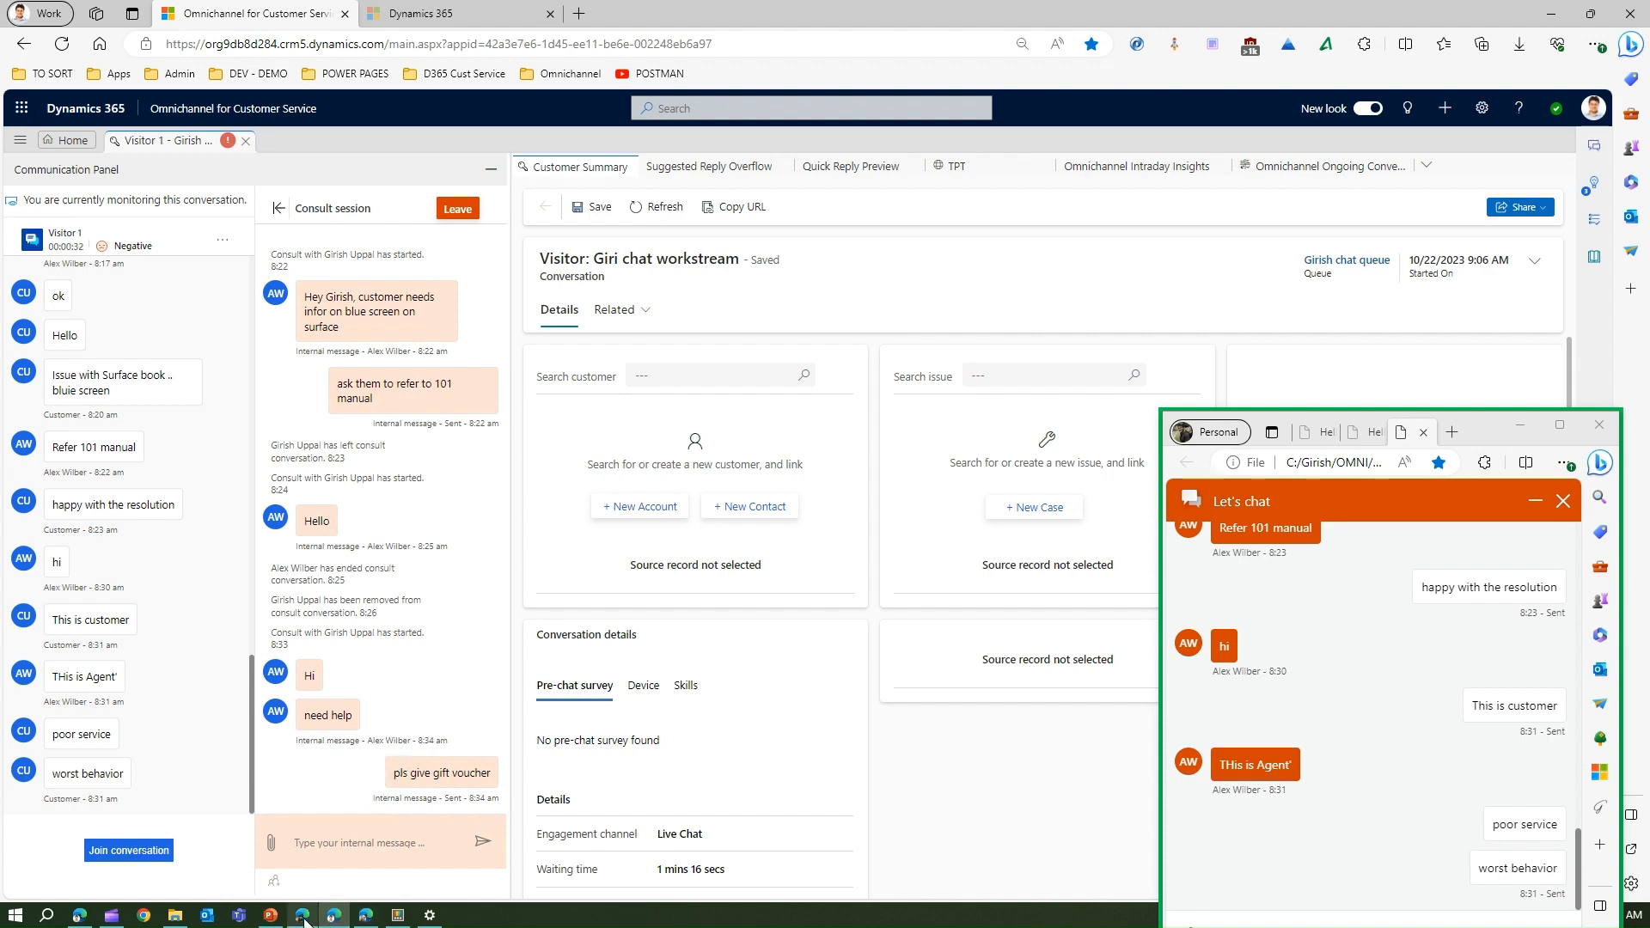
Step: Return to the agent's window and send the customer the public message "ok i will offer you gift voucher"
left_click(365, 915)
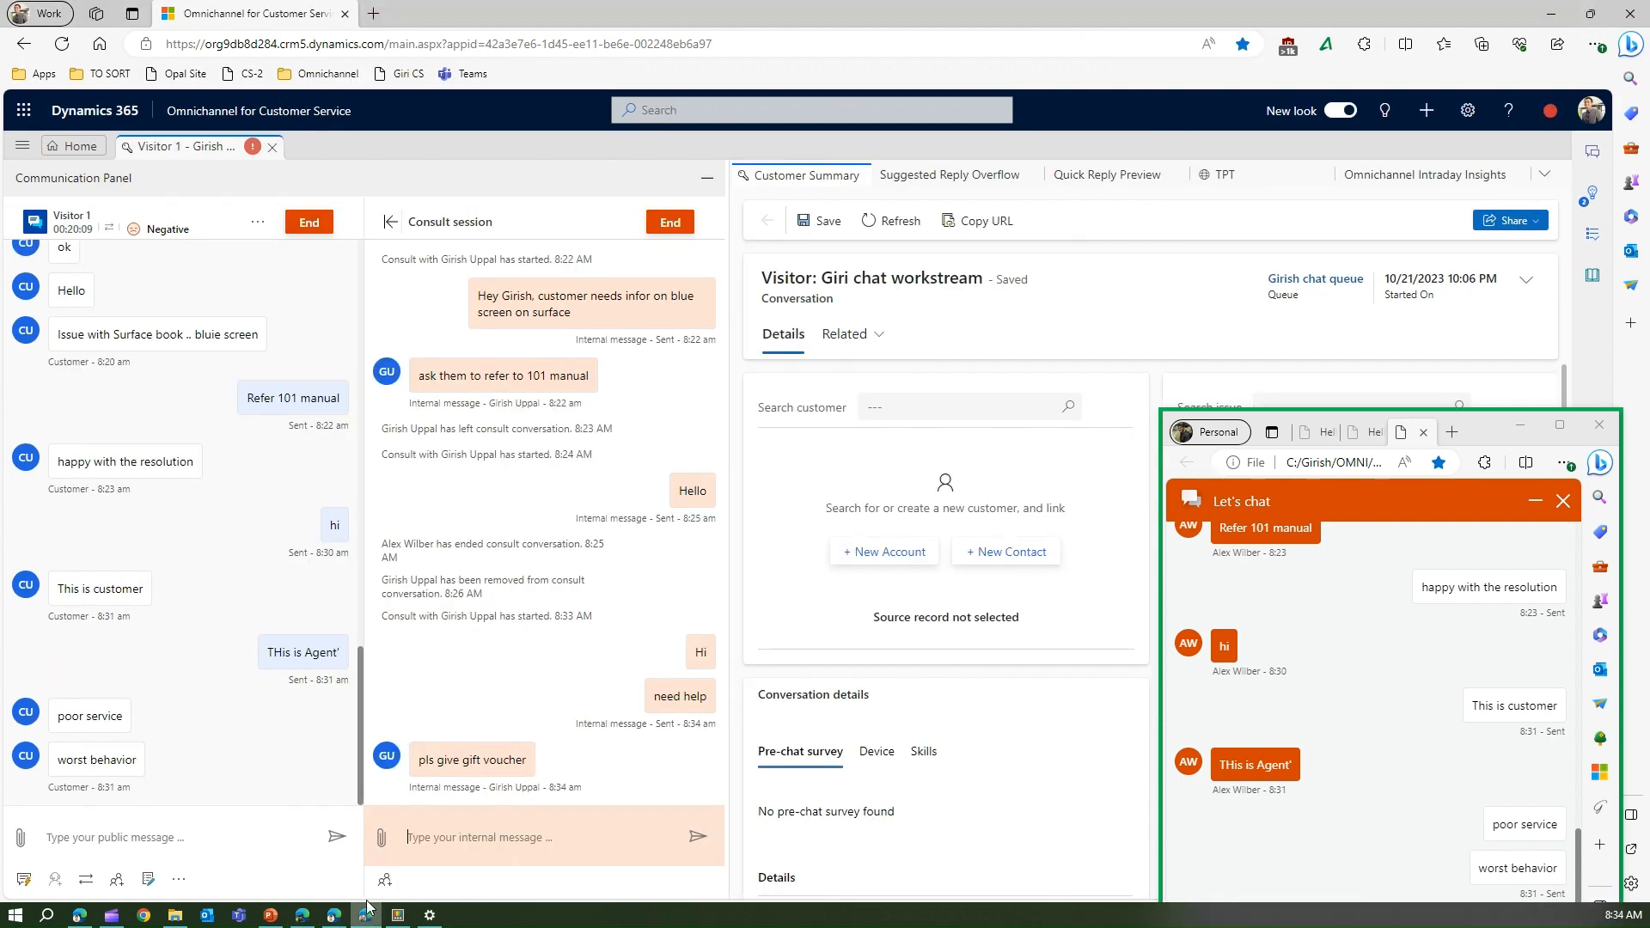
type("ok i will of")
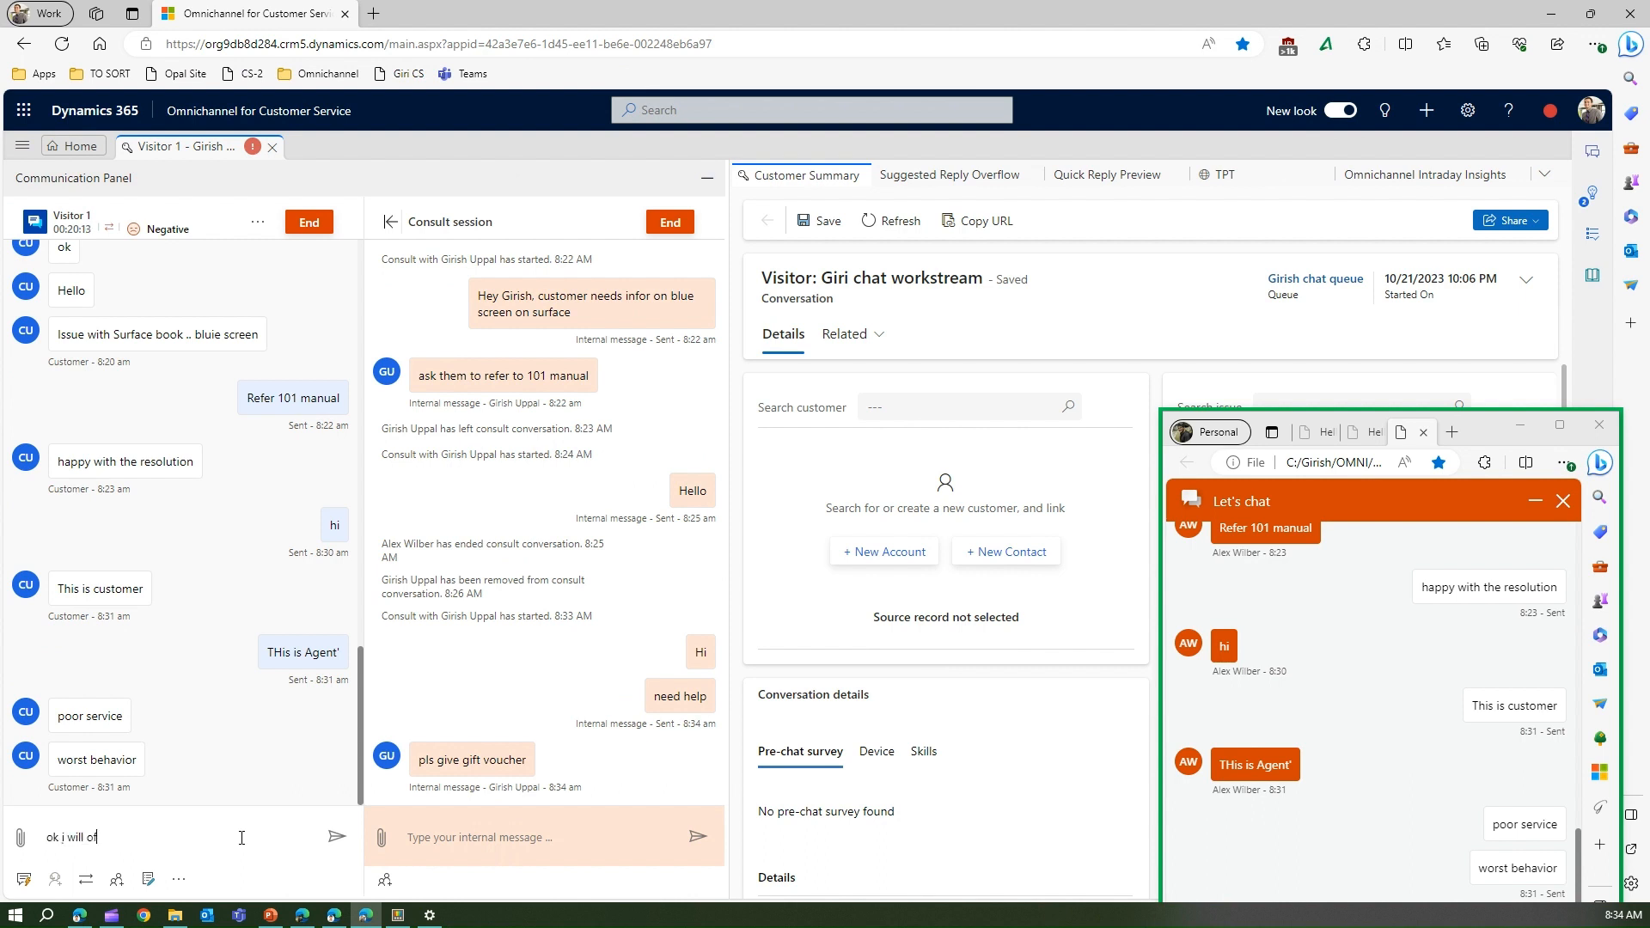
type("fer you gui")
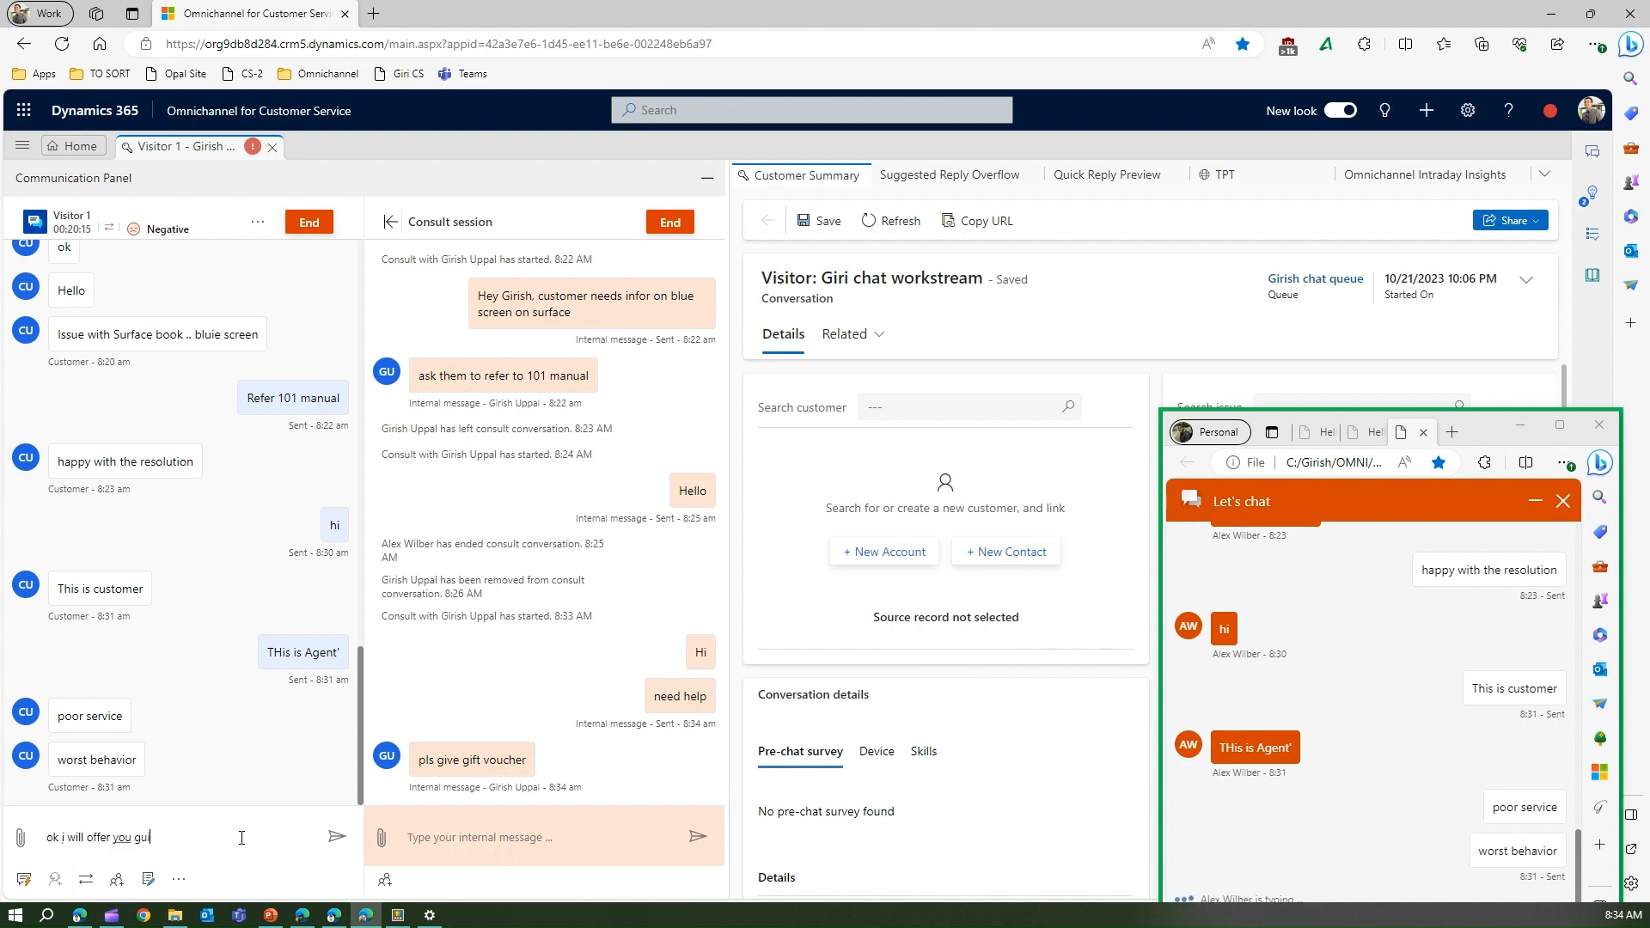
type("ift voucher")
key("Return")
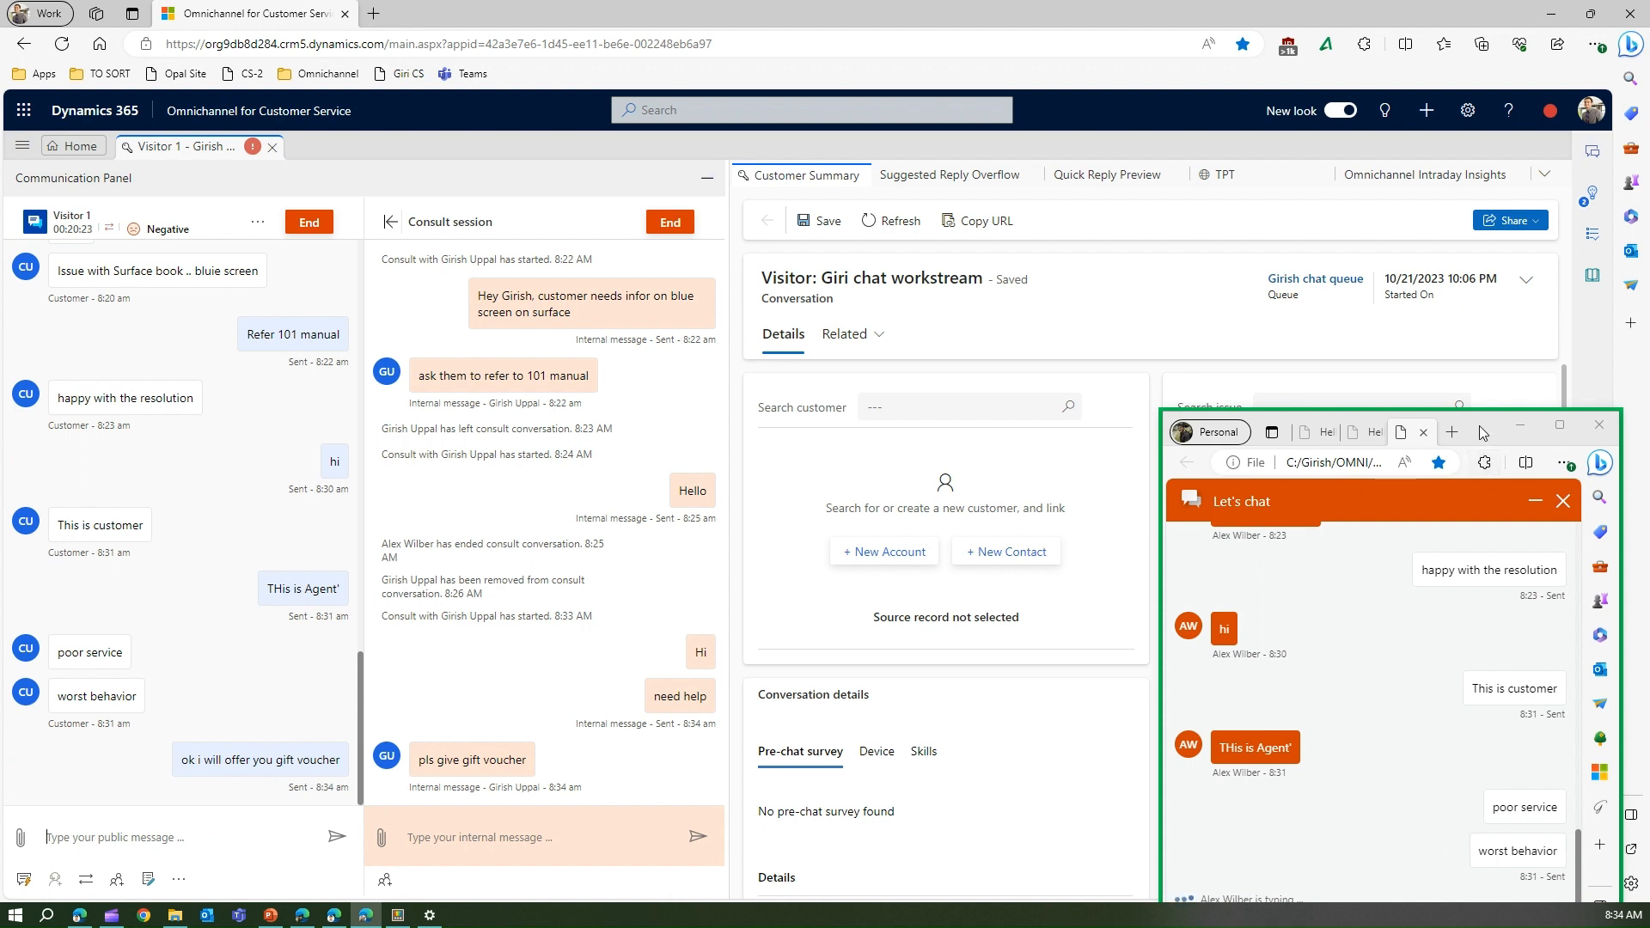
Step: Move the customer chat window higher on the desktop and send the reply "happy" as the customer
left_click_drag(1478, 425, 1440, 183)
type("happy")
key("Return")
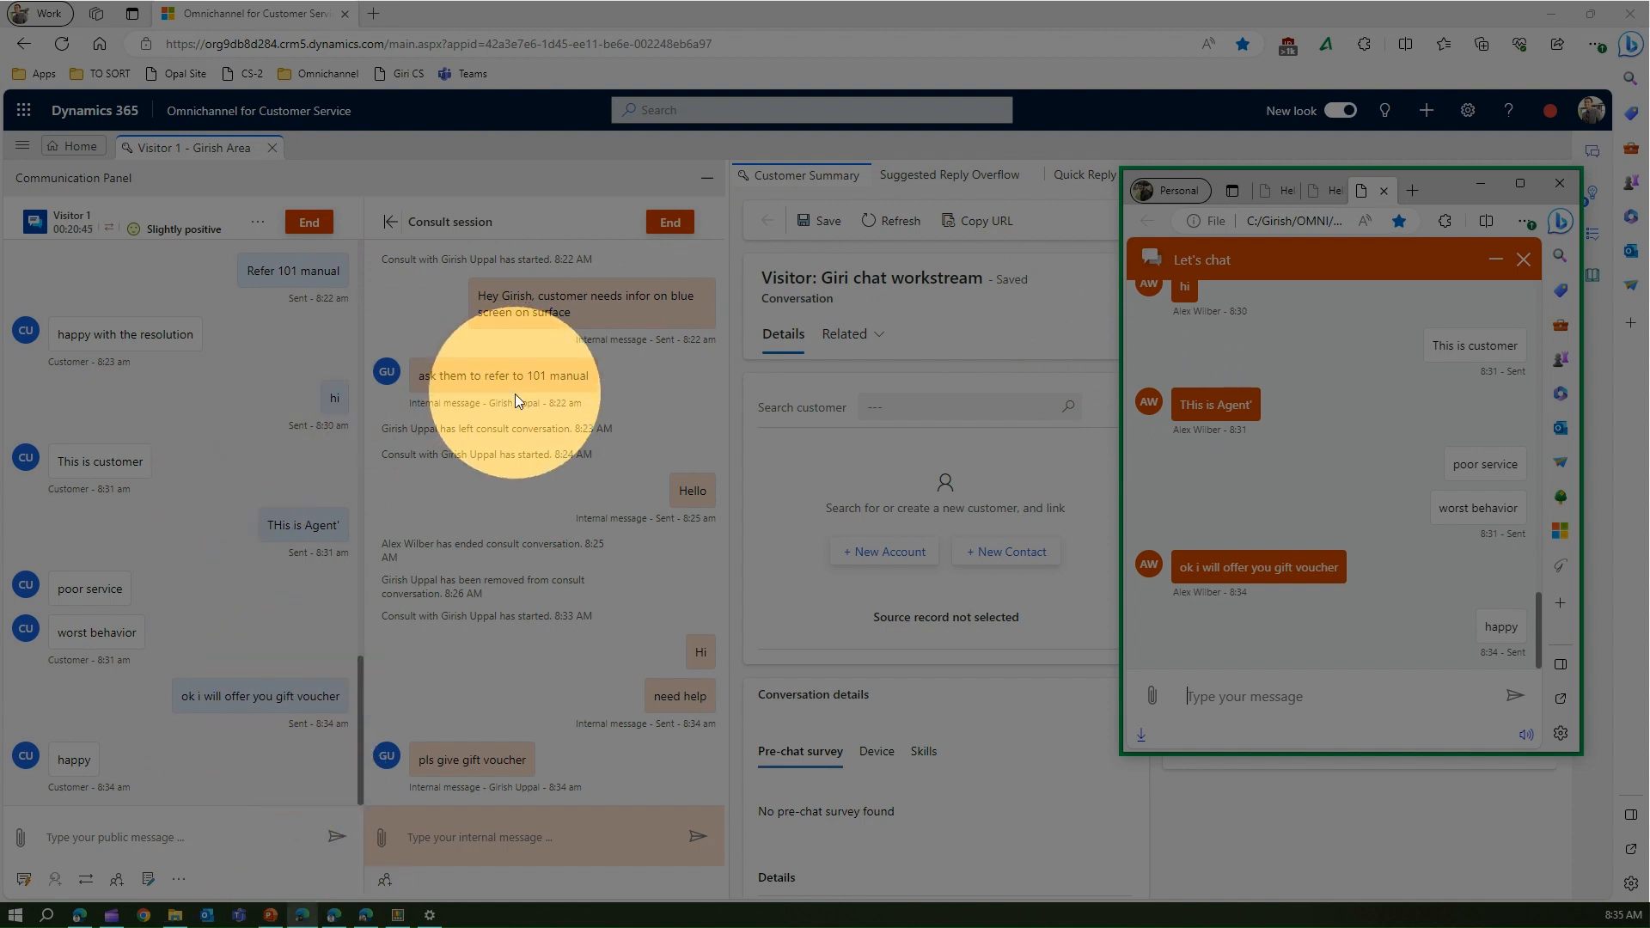
Step: Switch to the supervisor's window, check the customer's sentiment in the monitored chat and leave the consult session
left_click(333, 914)
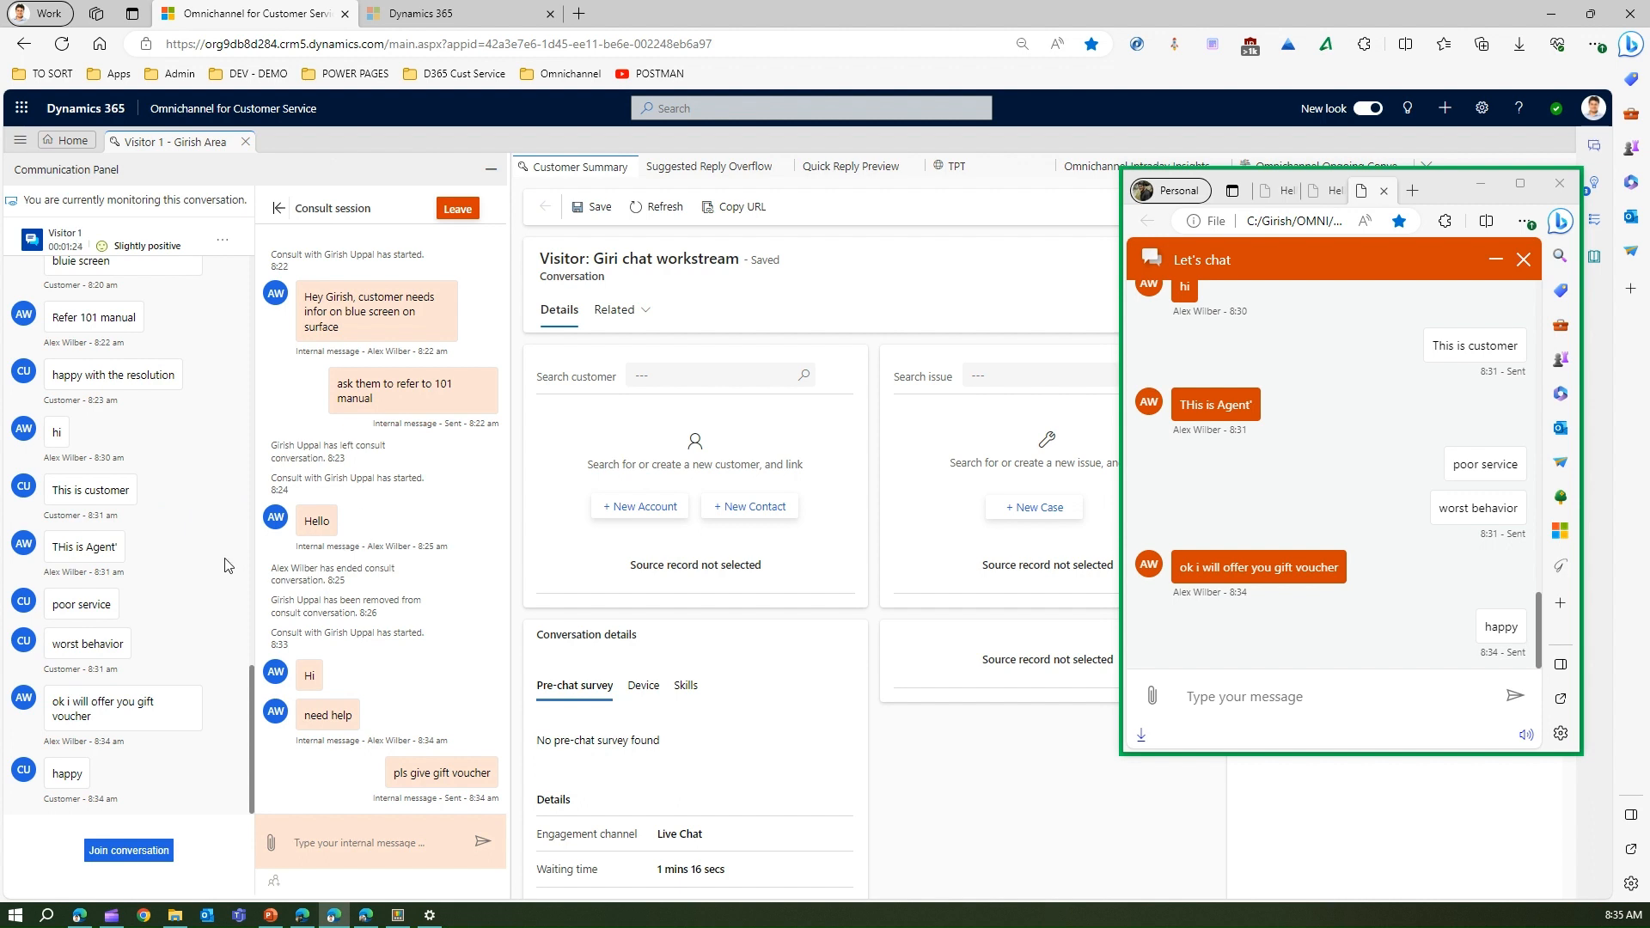
left_click(470, 216)
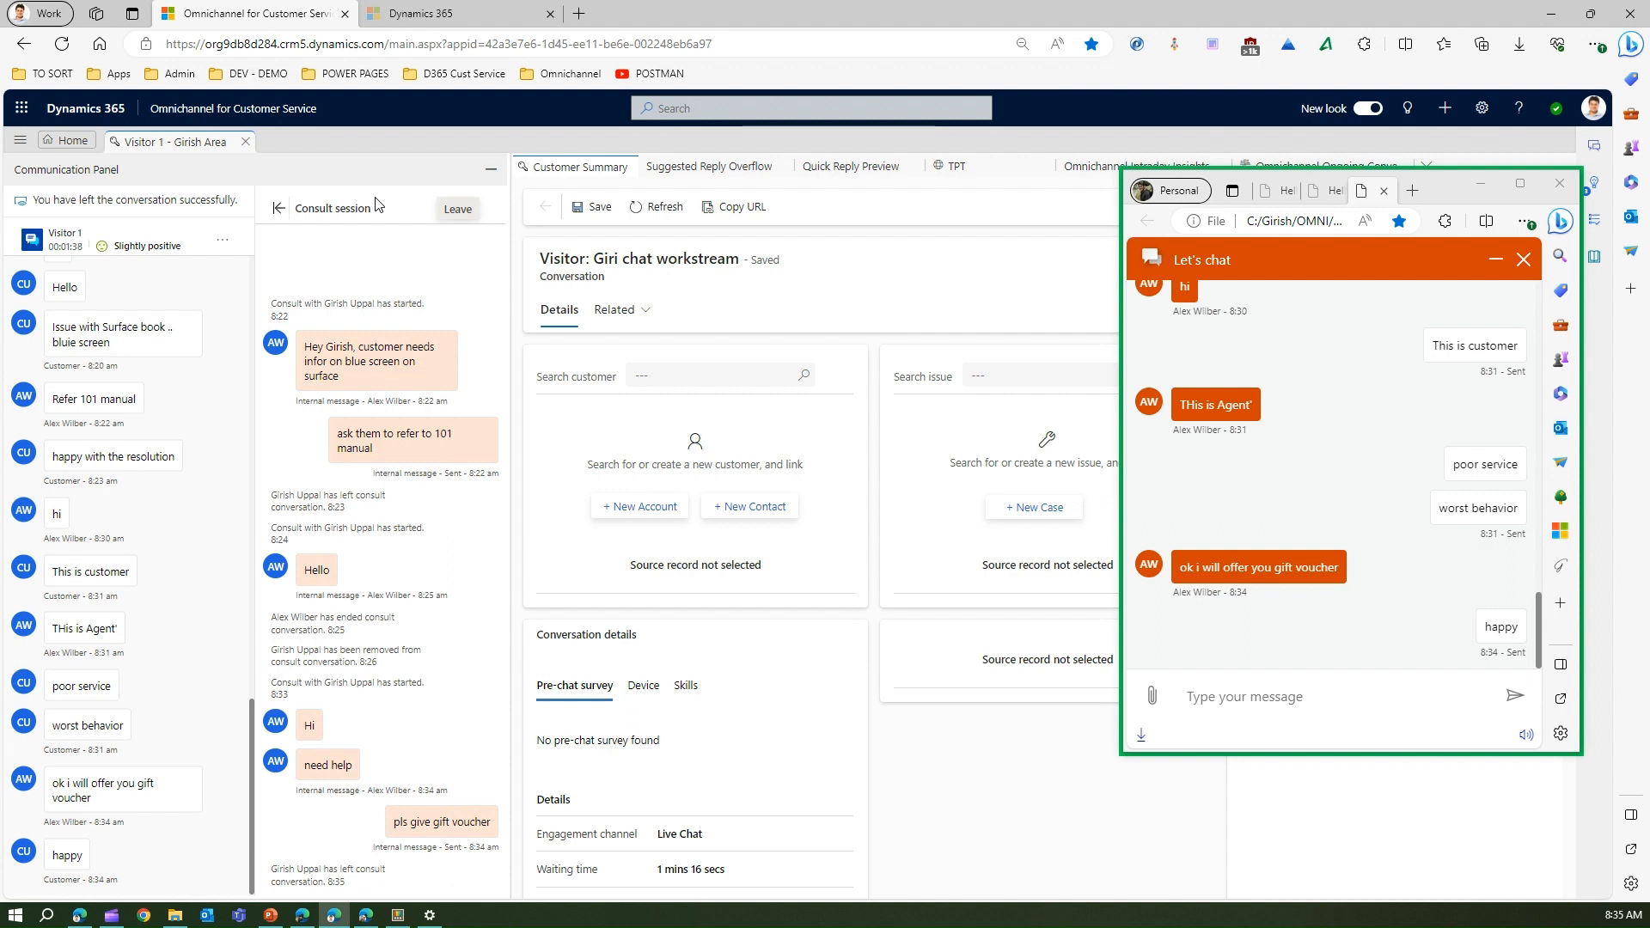
Step: Return to the Omnichannel Ongoing Conversations Dashboard, move the customer chat aside and select the active live chat conversation
left_click(75, 144)
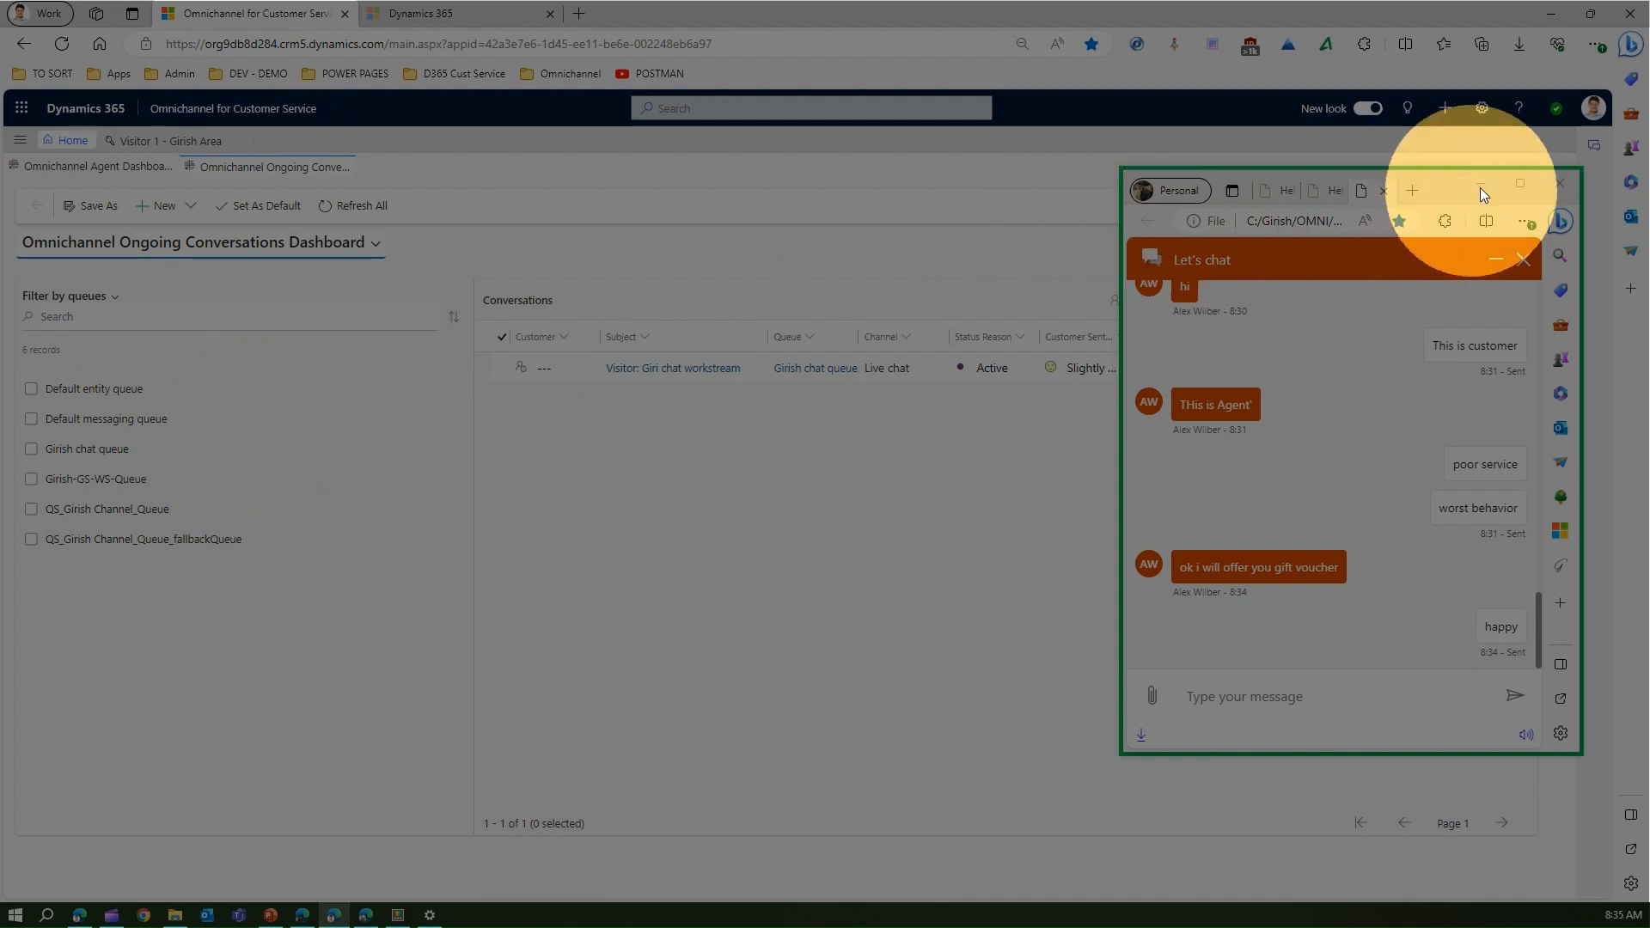
left_click_drag(1437, 179, 1479, 486)
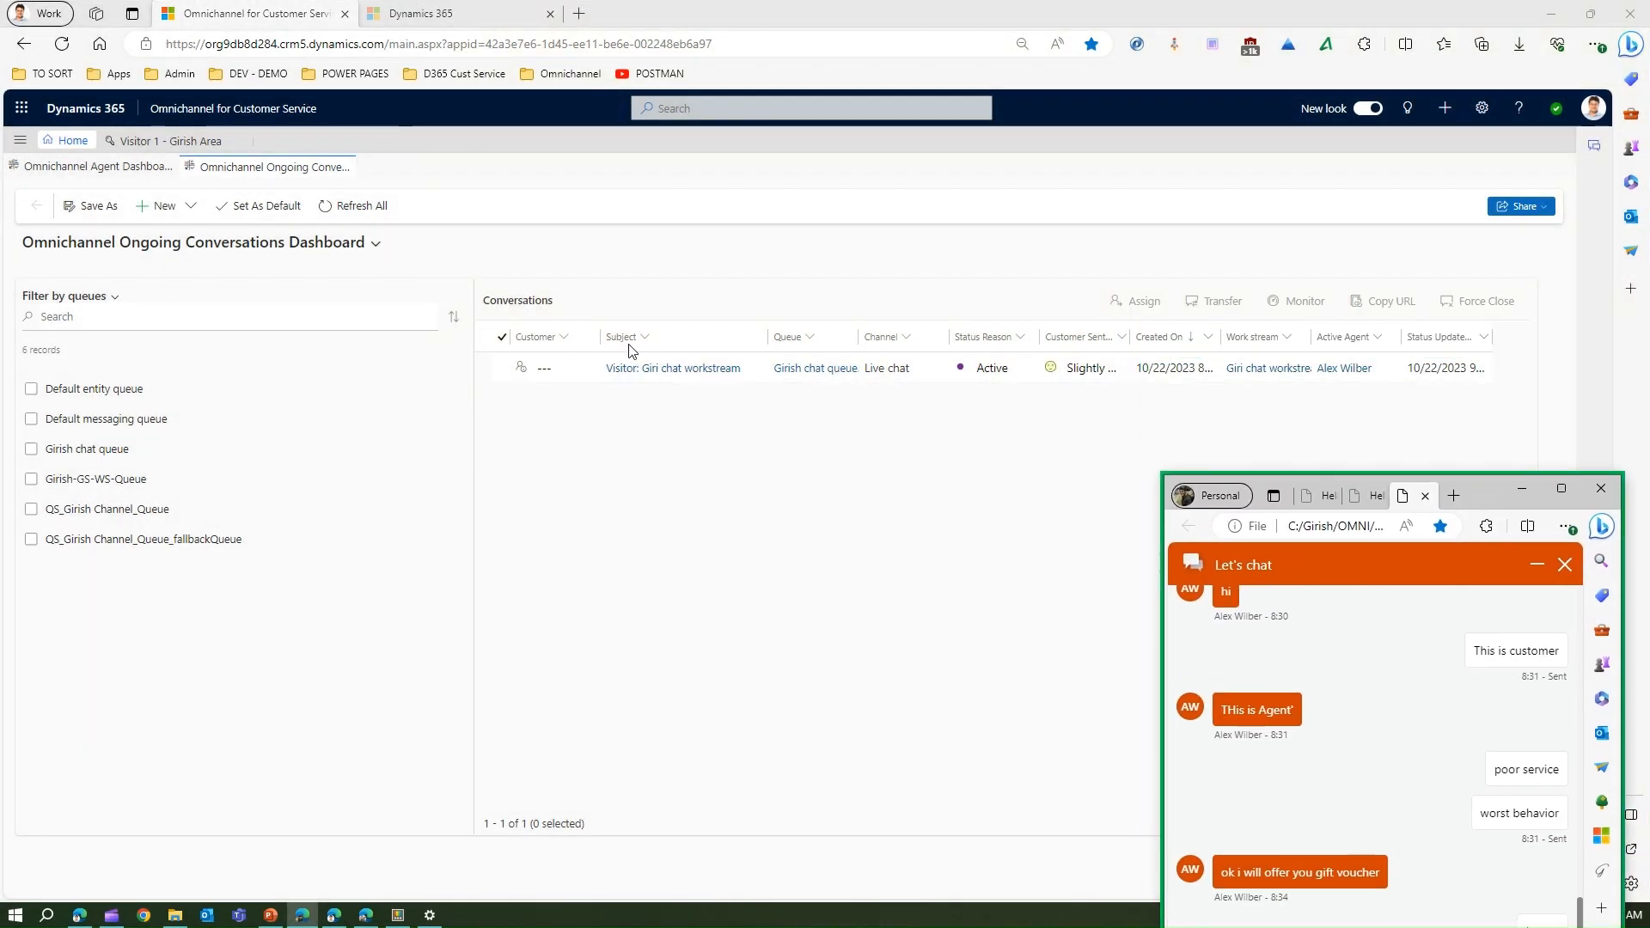
left_click(501, 374)
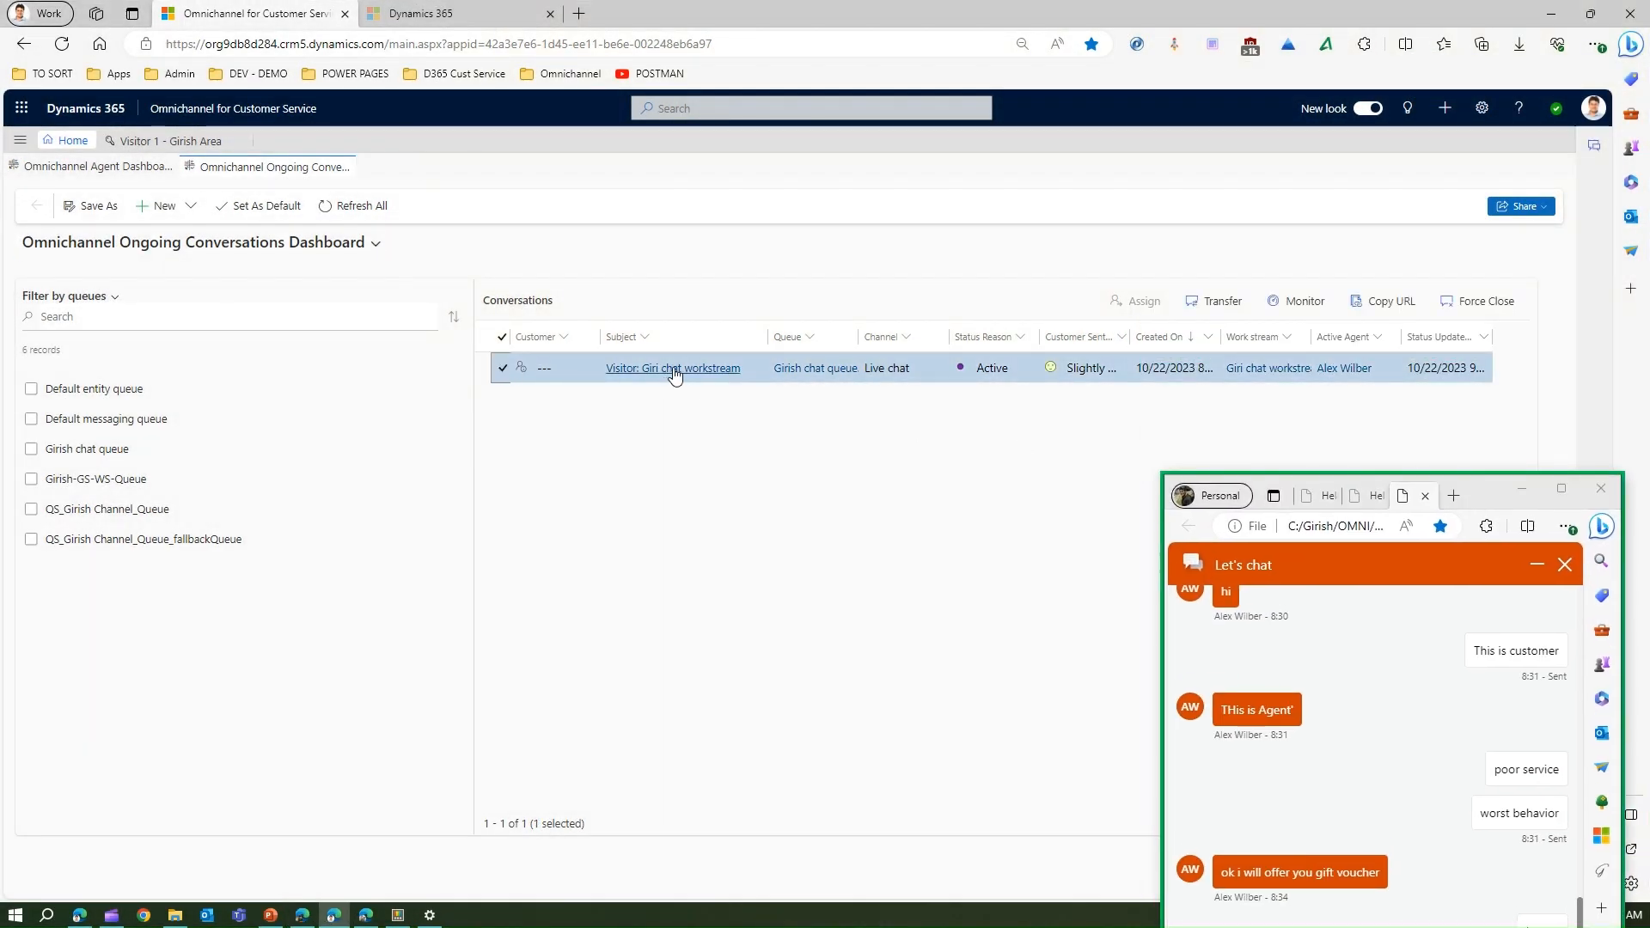